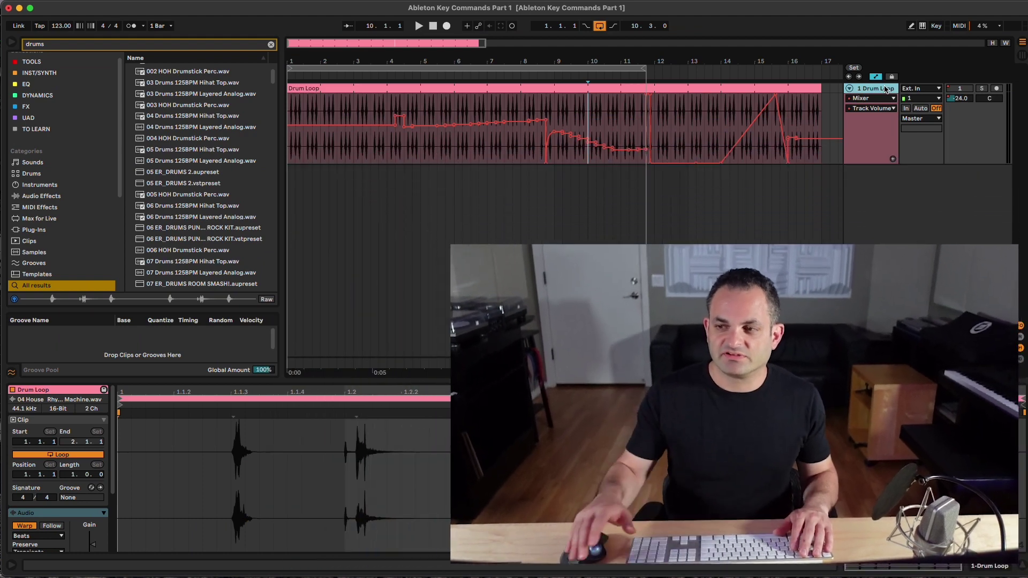
Insert a new audio track directly below the Drum Loop track.
click(634, 91)
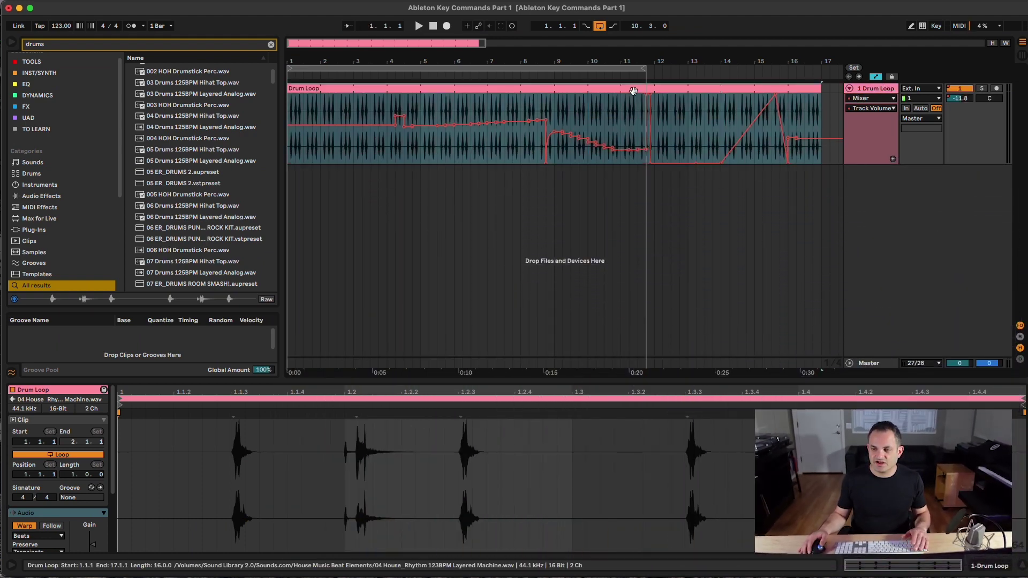
click(622, 109)
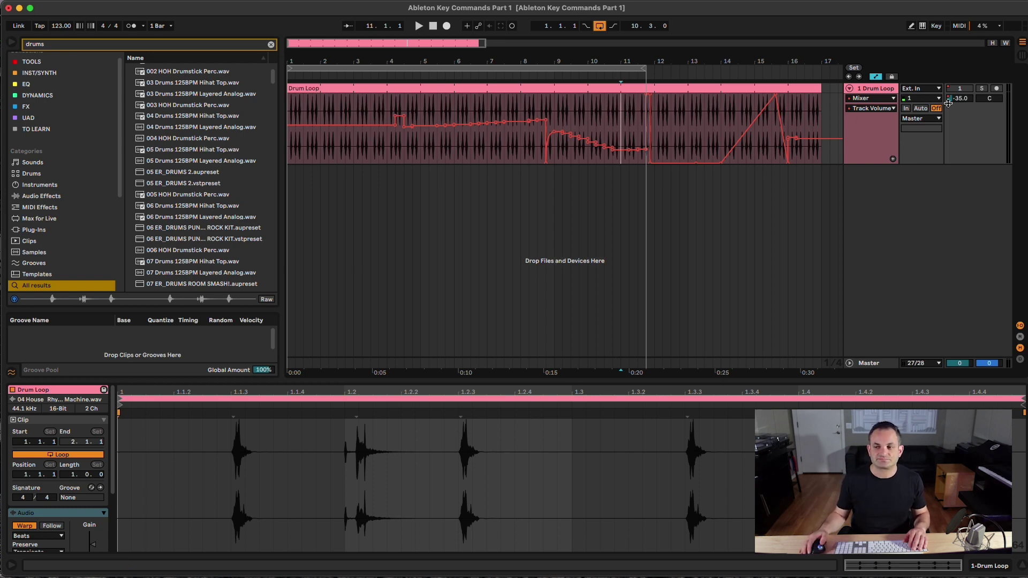
click(884, 92)
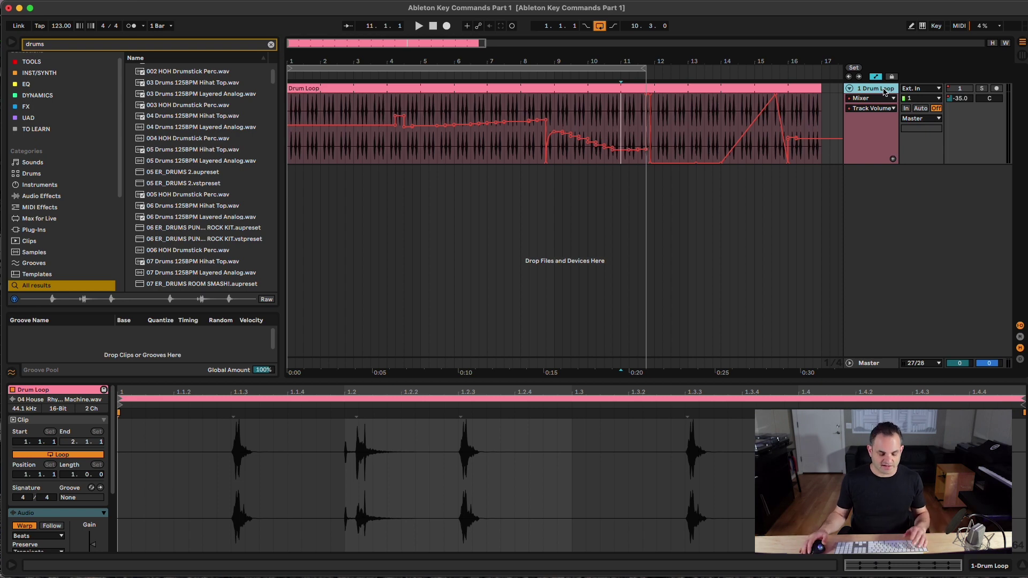
key(super+t)
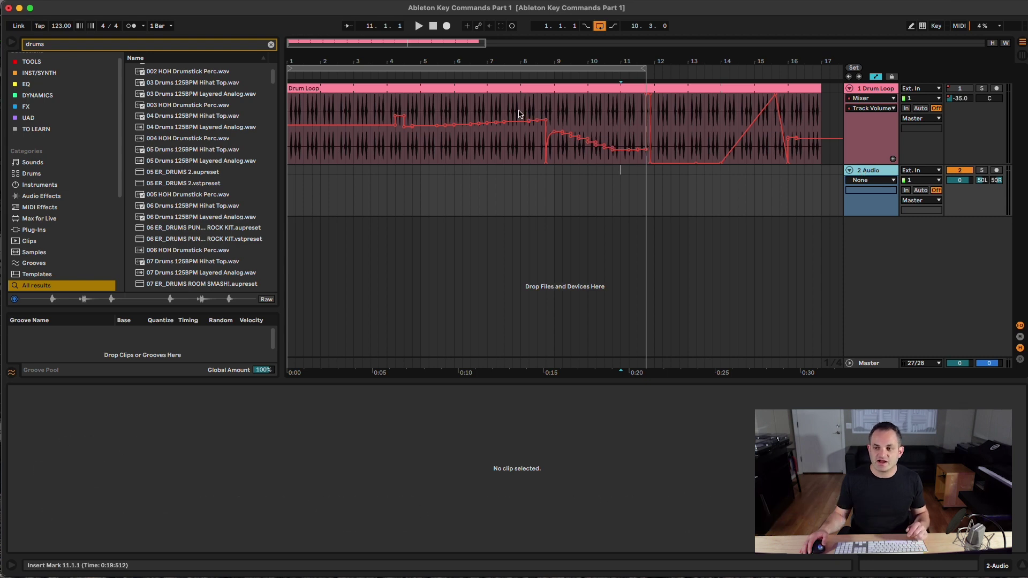
Insert three more audio tracks below the 2 Audio track.
key(super+t)
key(super+t)
key(super+t)
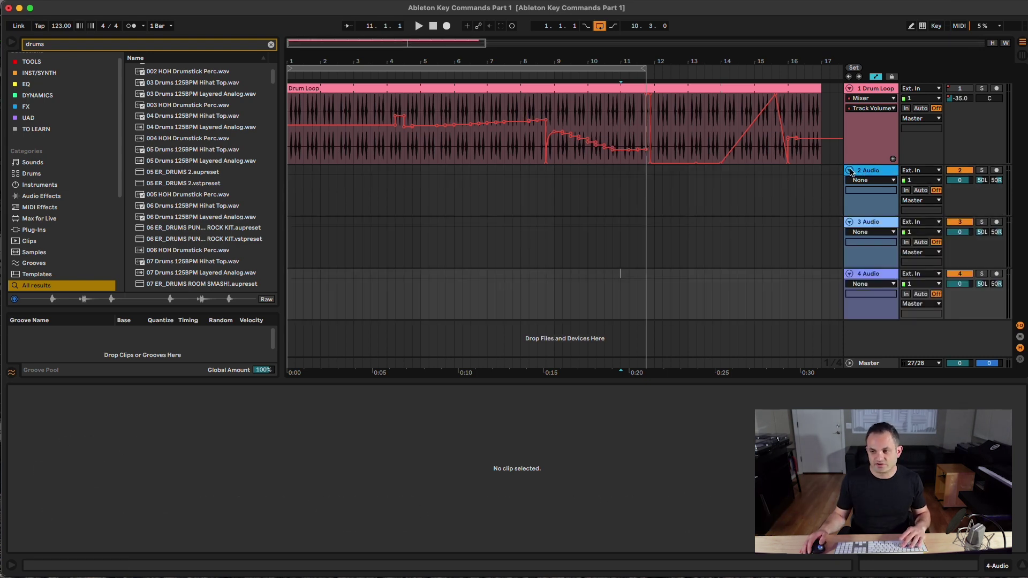
scroll(857, 200, up, 2)
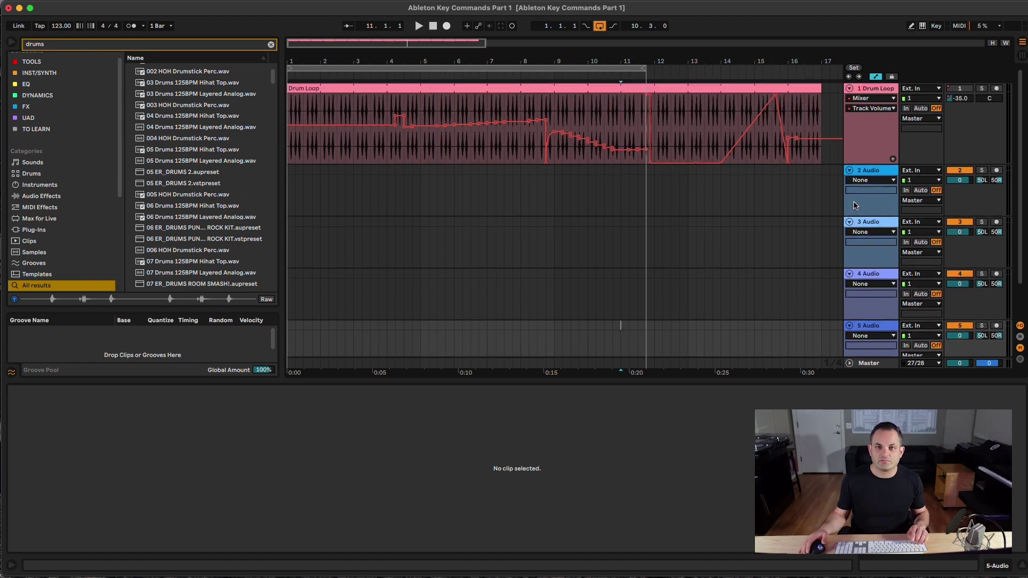
Delete the three extra audio tracks, keeping only Drum Loop and 2 Audio.
key(BackSpace)
key(BackSpace)
key(BackSpace)
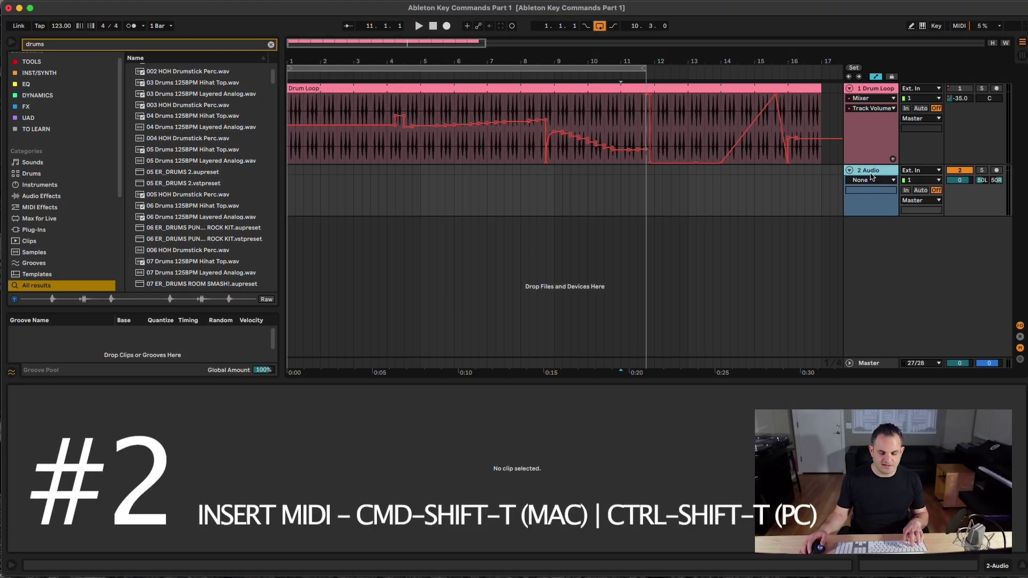
Insert three MIDI tracks below the 2 Audio track.
key(super+shift+t)
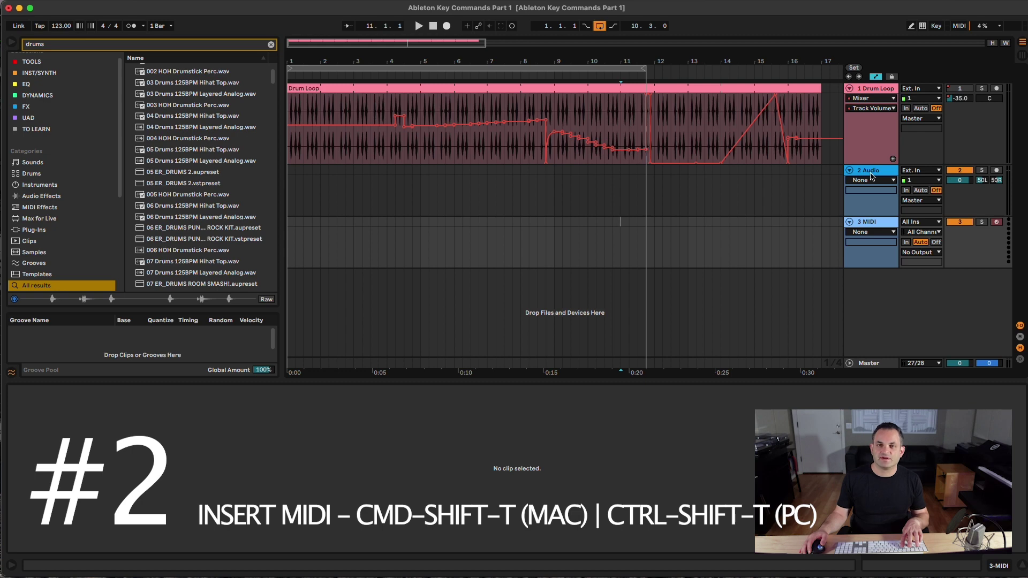
key(super+shift+t)
key(super+shift+t)
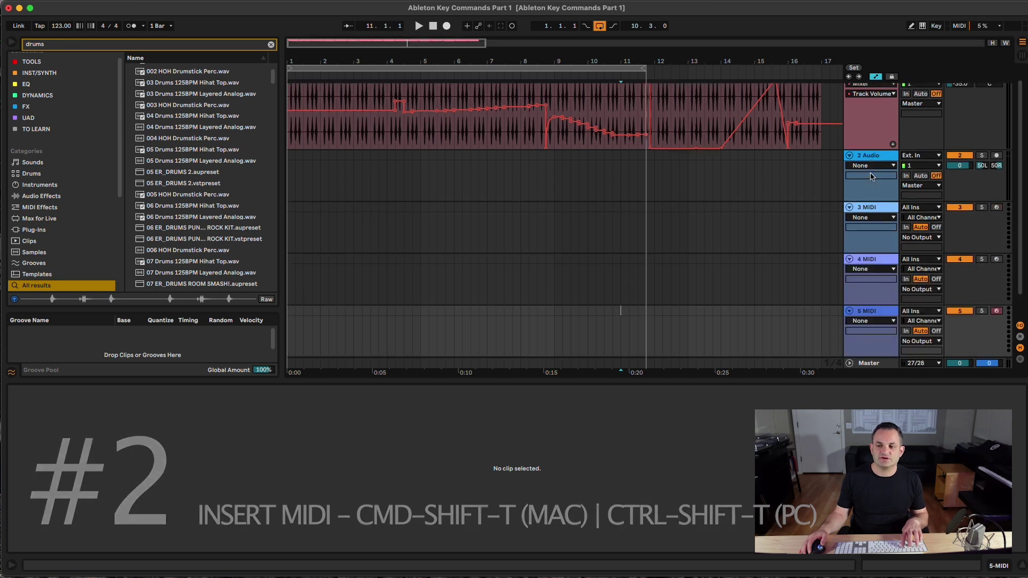
Undo the three MIDI track insertions.
key(super+z)
key(super+z)
key(super+z)
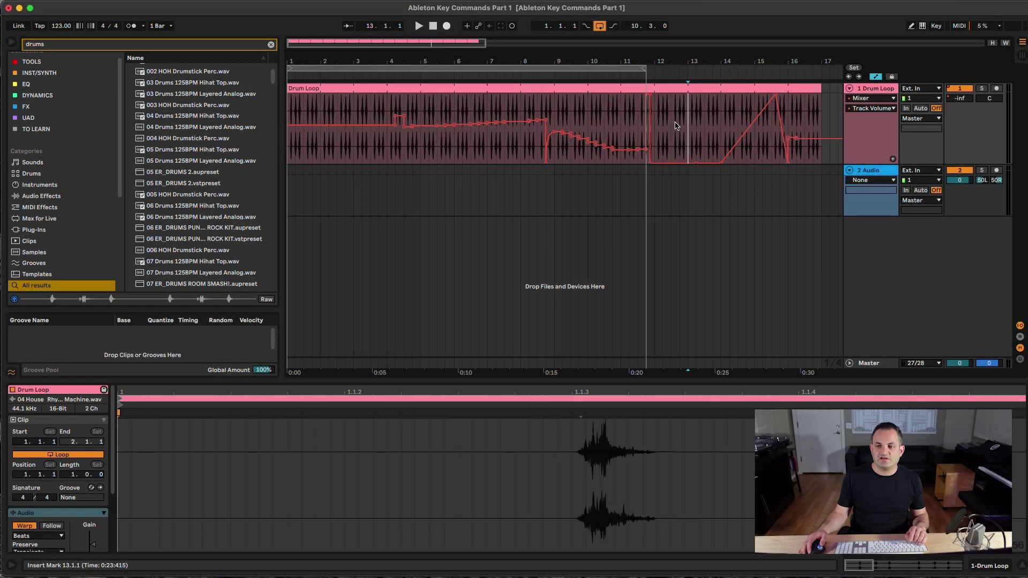
Deactivate two sections of the Drum Loop clip, from 10.1.1 to 12.4.1 and from 6.2.1 to 8.1.1.
drag(680, 128, 586, 130)
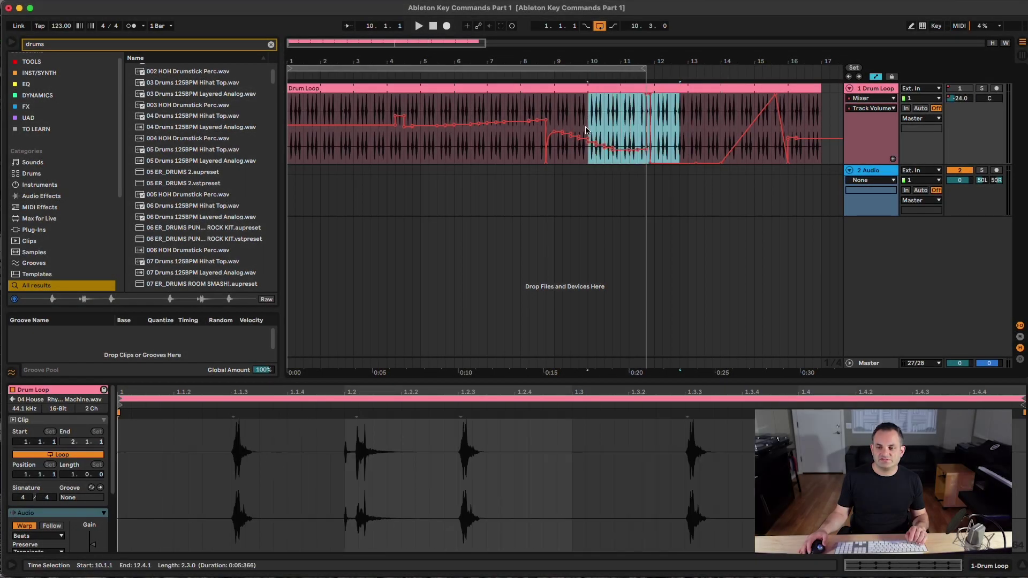
key(0)
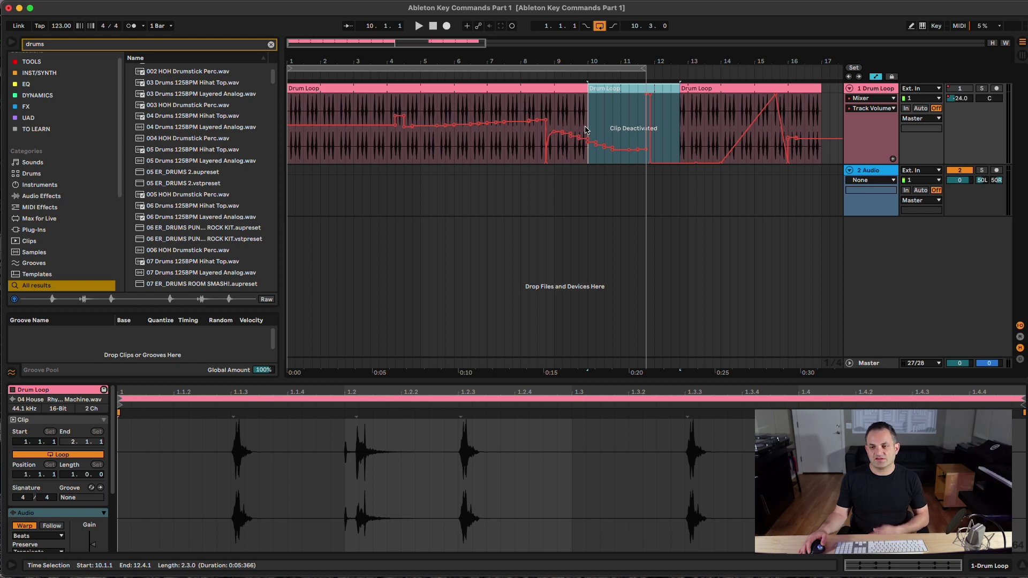
click(613, 119)
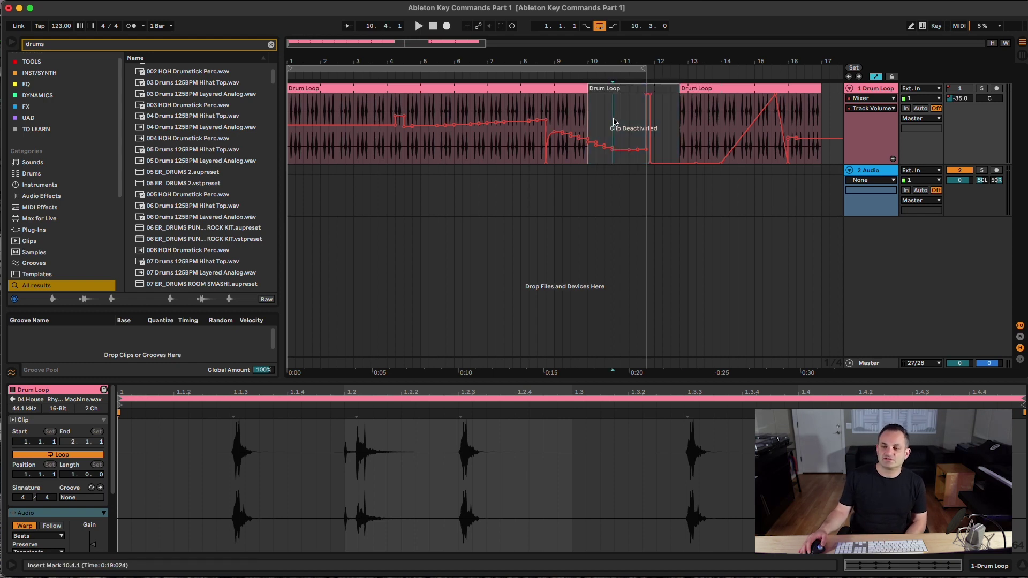
click(457, 114)
drag(463, 114, 523, 116)
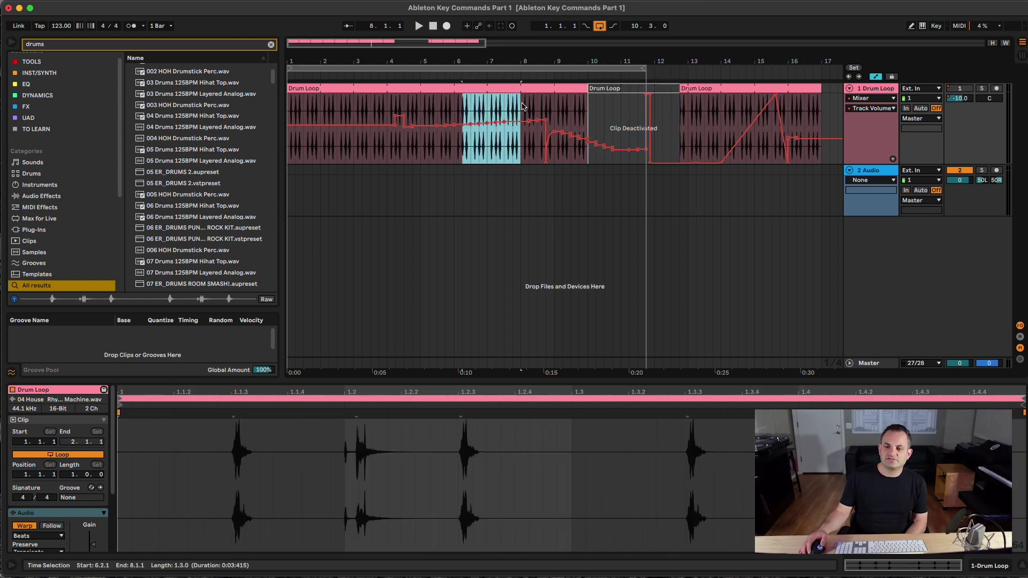
key(0)
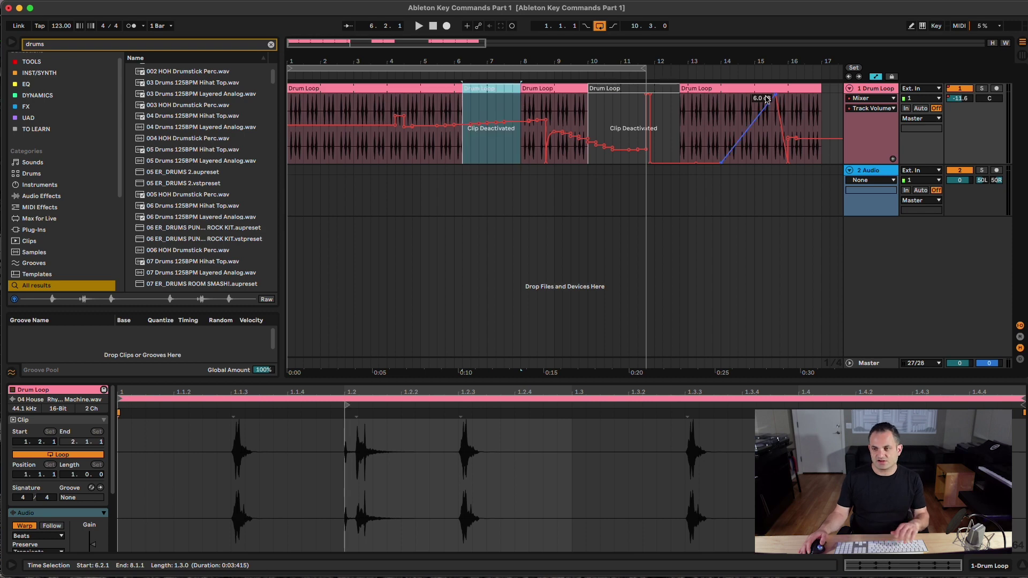
Consolidate all the Drum Loop clips from 1.1.1 to 17.1.1, including the deactivated sections, into a single clip.
click(810, 87)
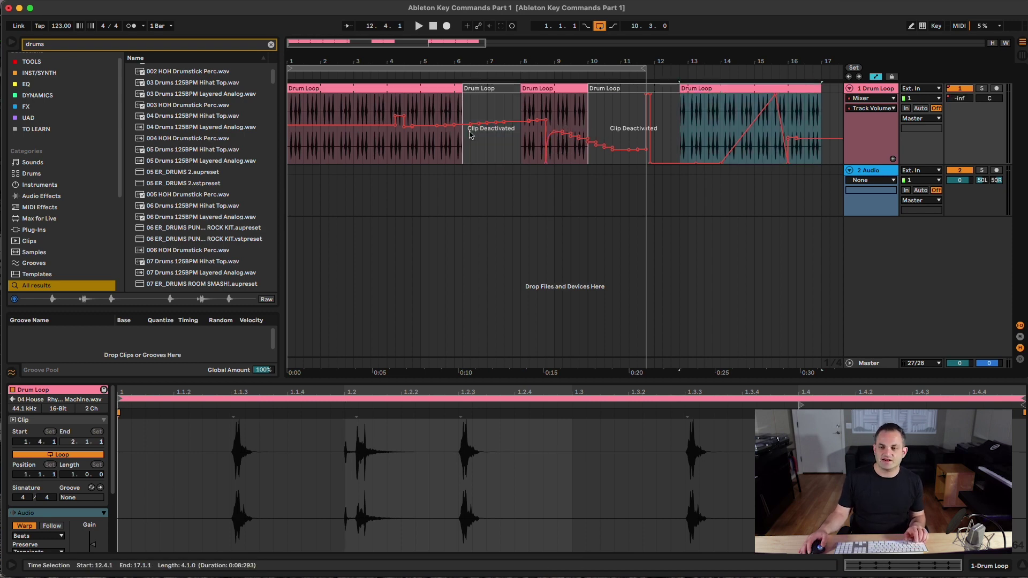
shift+click(370, 92)
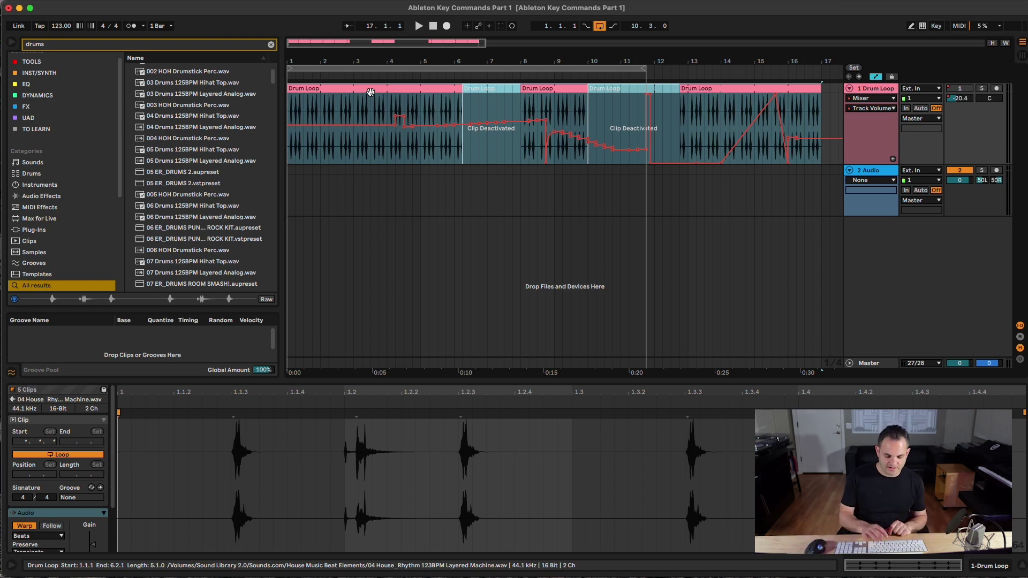
key(super+j)
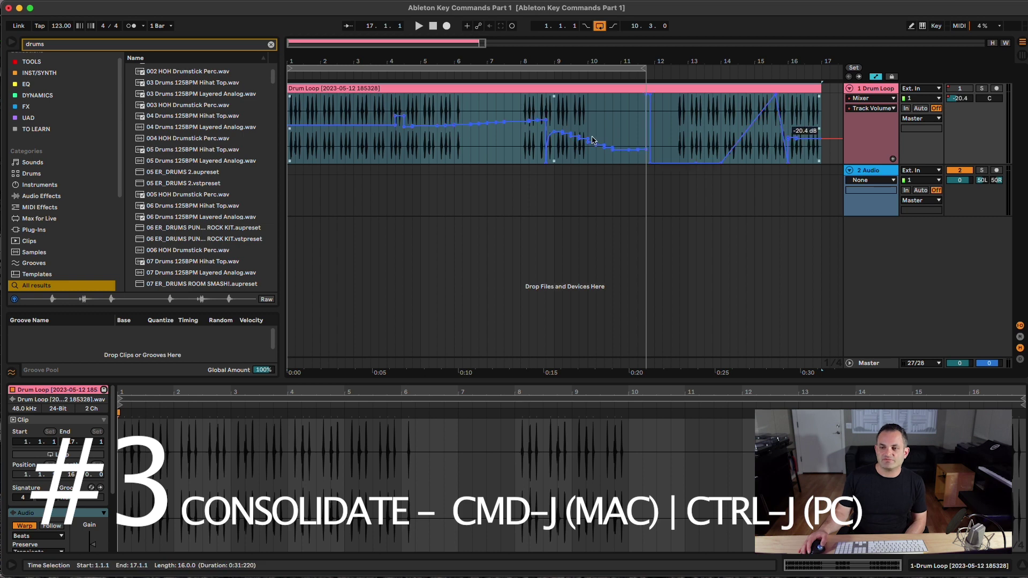
click(596, 142)
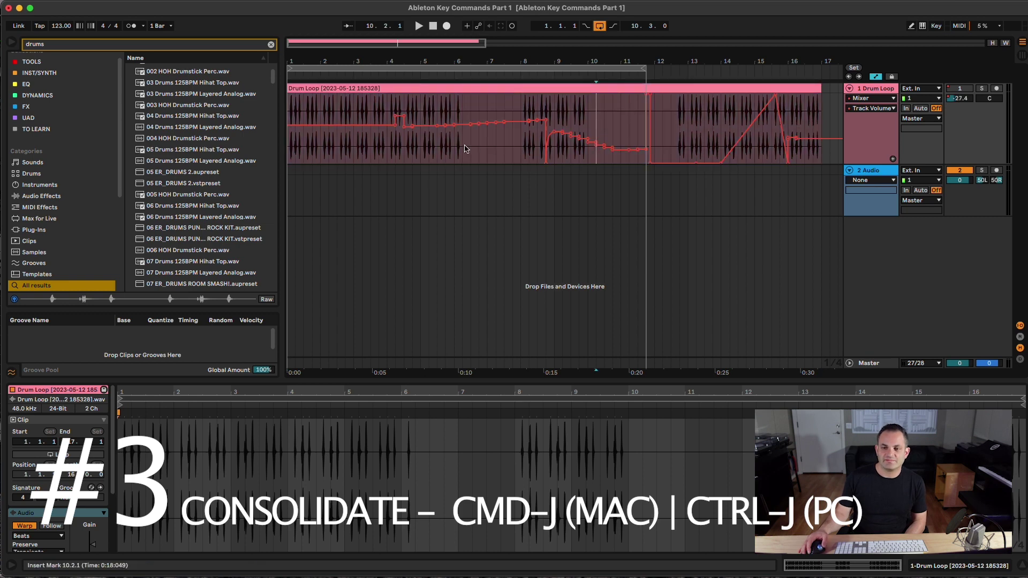
drag(459, 151, 524, 141)
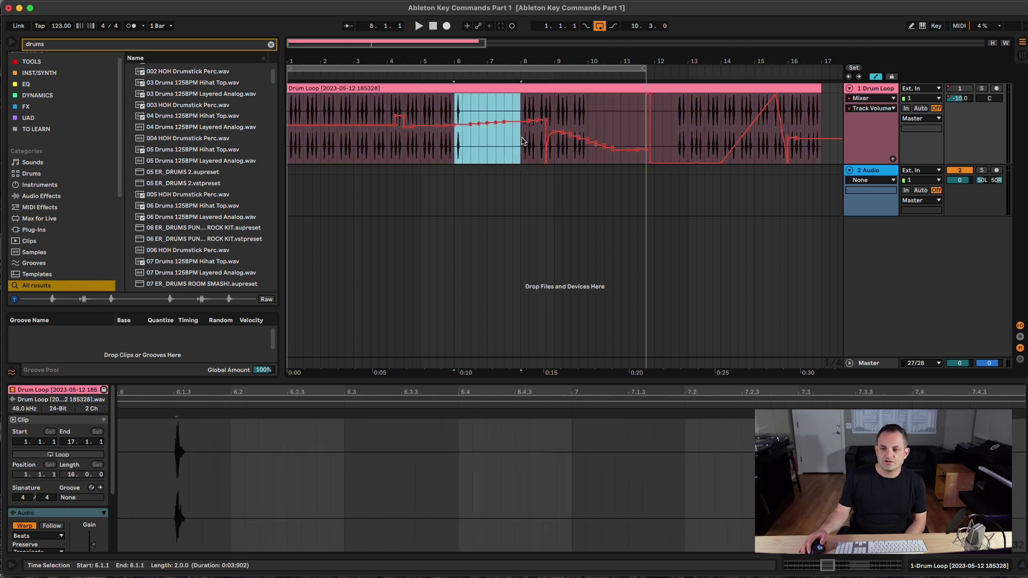
click(496, 155)
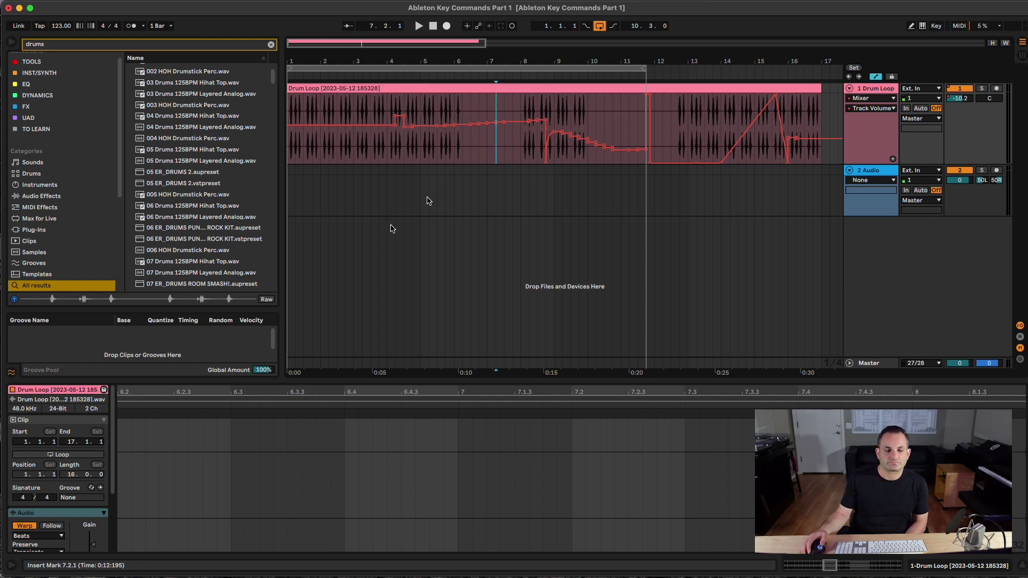
Split the consolidated Drum Loop clip at 3.1.1 and at 4.2.1.
click(403, 160)
click(353, 146)
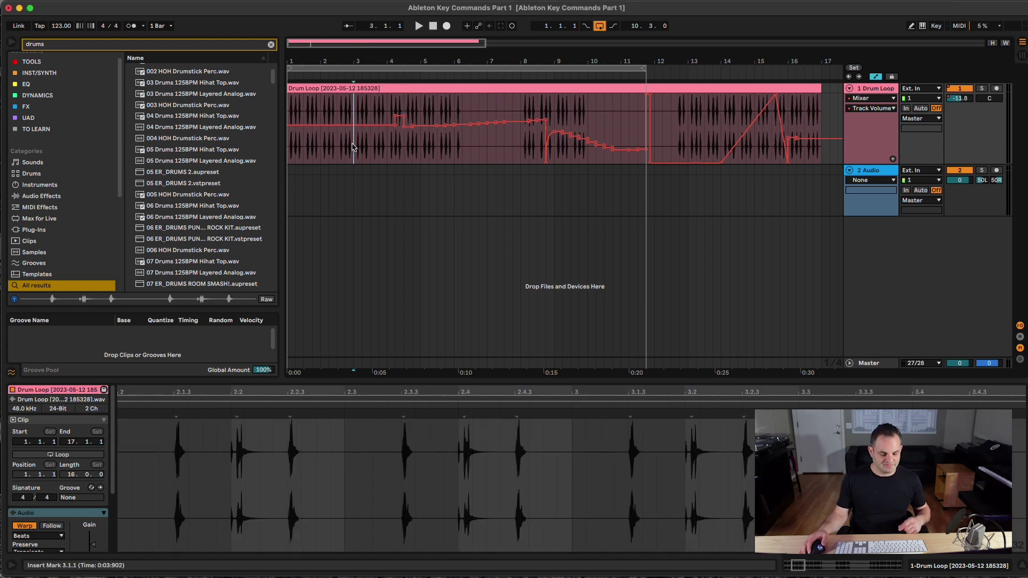
key(super+e)
click(392, 146)
key(super+e)
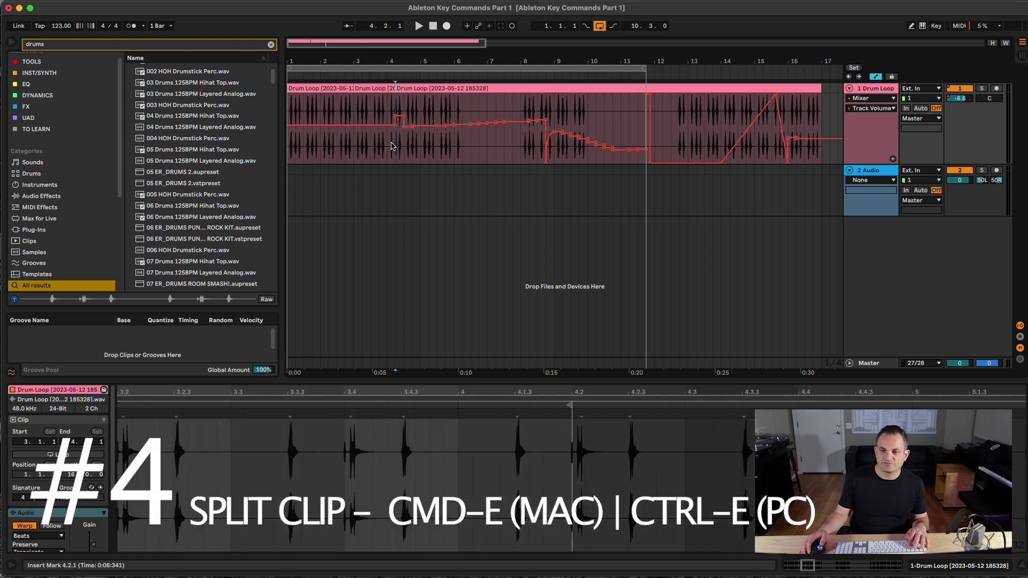
Try deleting the clip section from 3.1.1 to 4.2.1, and undo the deletion and the split at 4.2.1.
click(376, 87)
key(Delete)
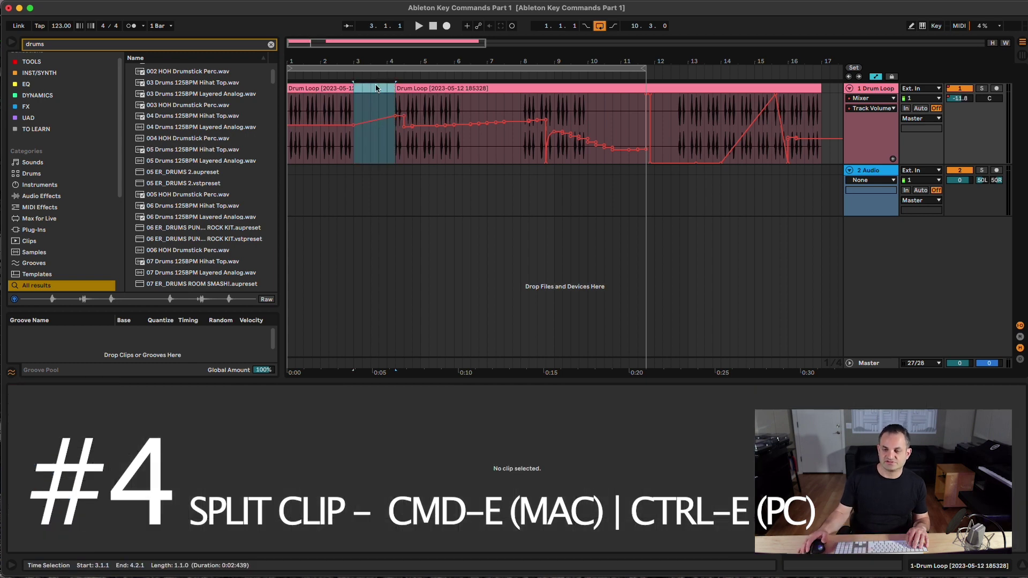
key(super+z)
click(390, 149)
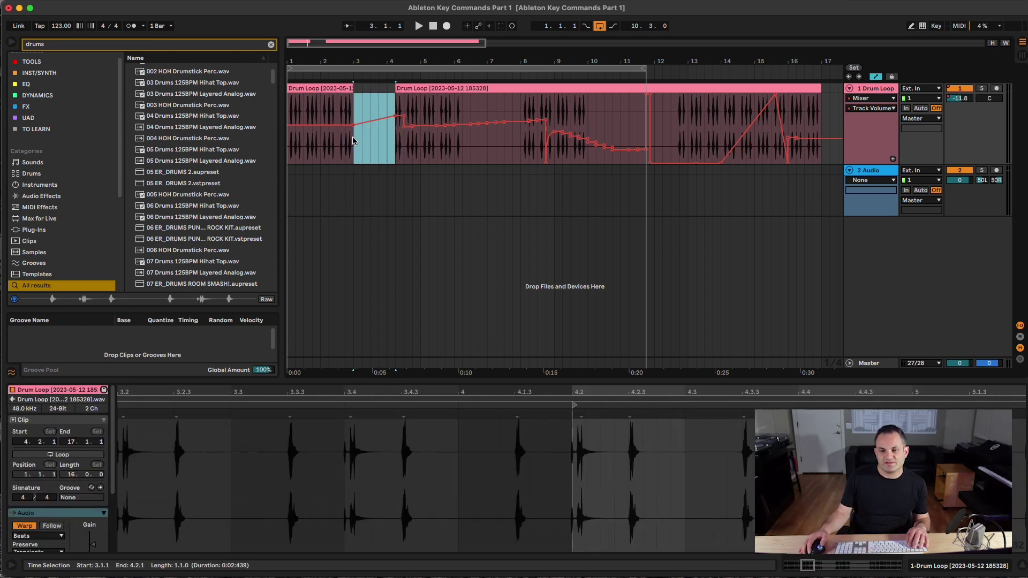
key(Delete)
key(super+z)
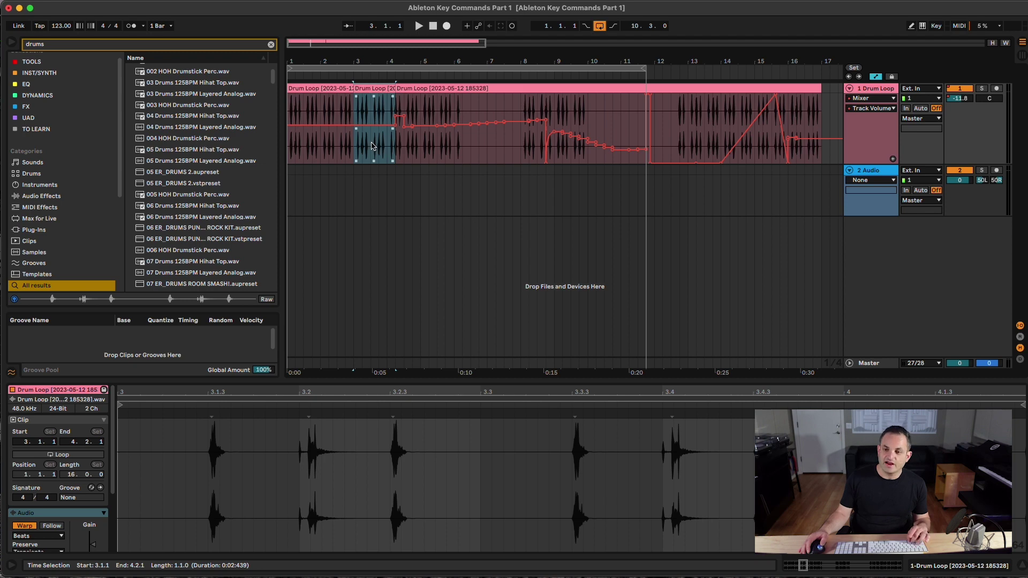
key(super+z)
Try deactivating the Drum Loop section from 3.1.1 to 4.1.1, and undo the change.
drag(387, 145, 353, 135)
key(super+e)
click(357, 107)
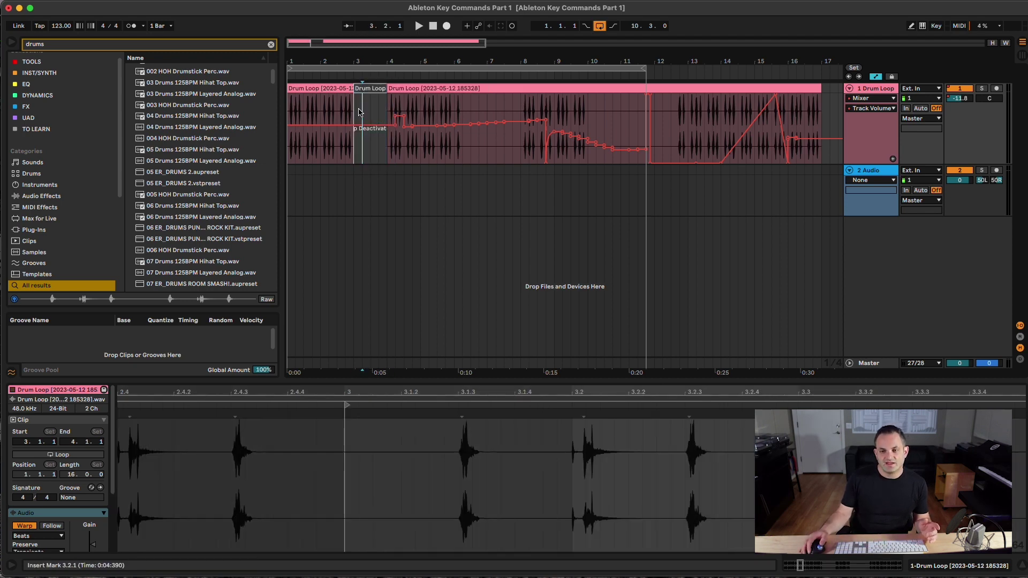
key(super+z)
click(355, 166)
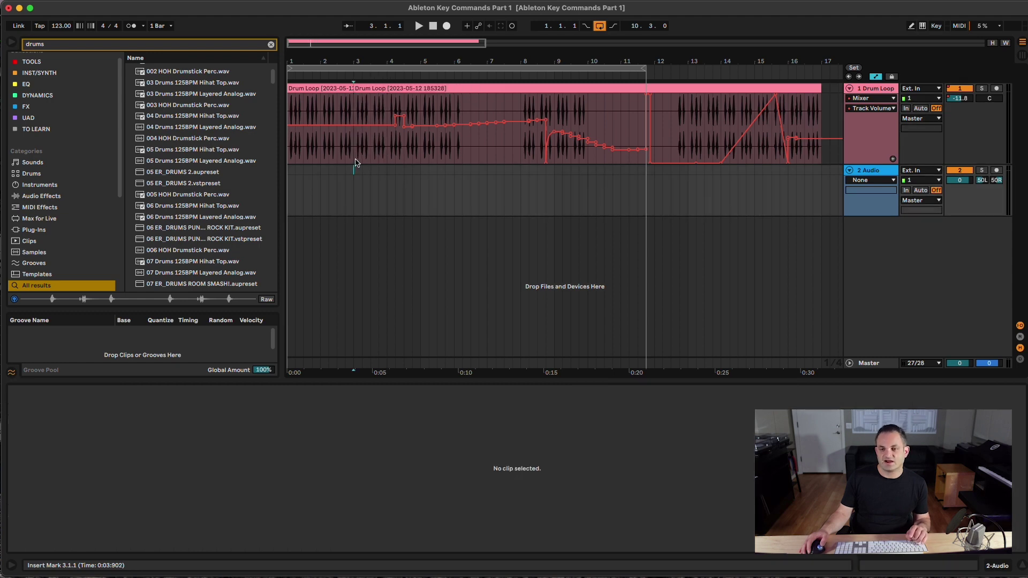
Split the Drum Loop clip into short slices at 12.4.1, 13.1.1, 13.2.1 and 13.3.1.
click(350, 149)
key(super+e)
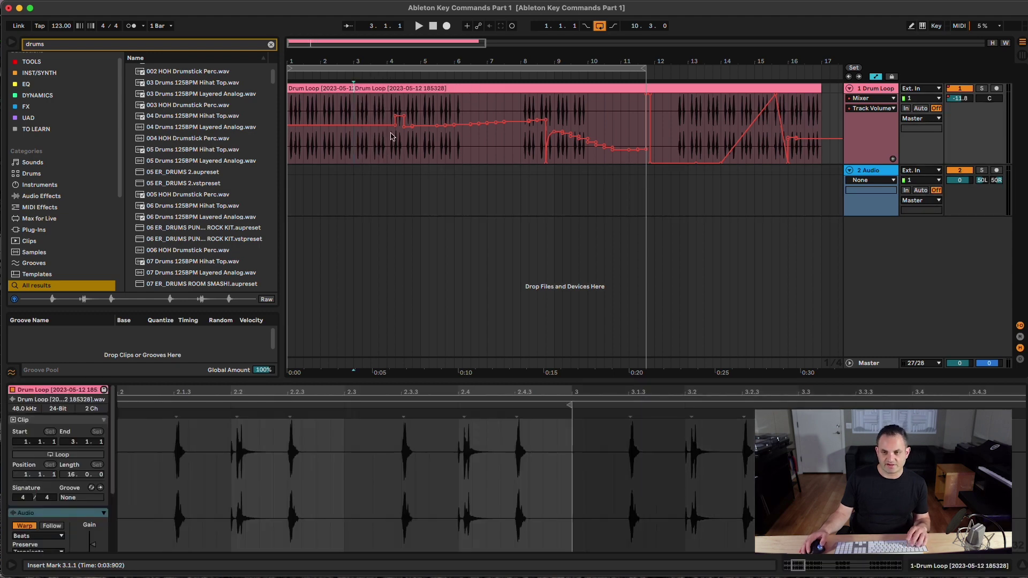
click(688, 127)
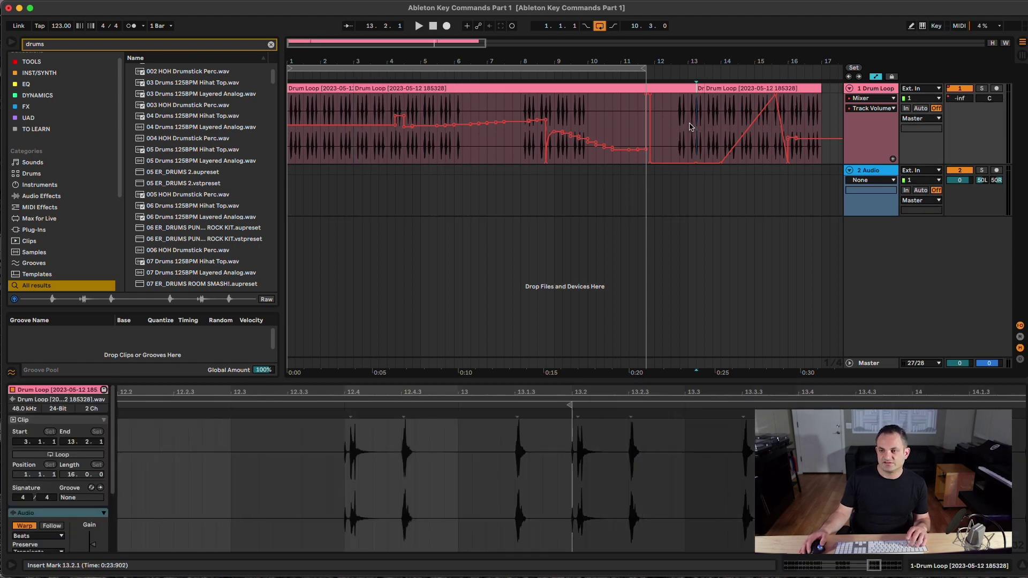
key(super+e)
click(681, 127)
key(super+e)
Delete the one-beat slice starting at 13.2.1 and deactivate the slice starting at 13.1.1.
click(701, 89)
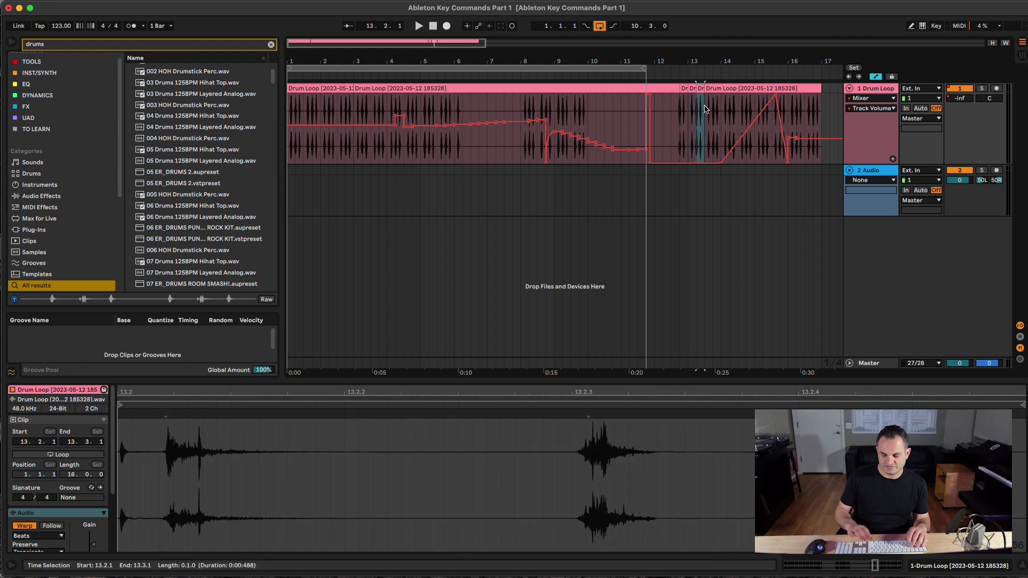
key(Delete)
key(Left)
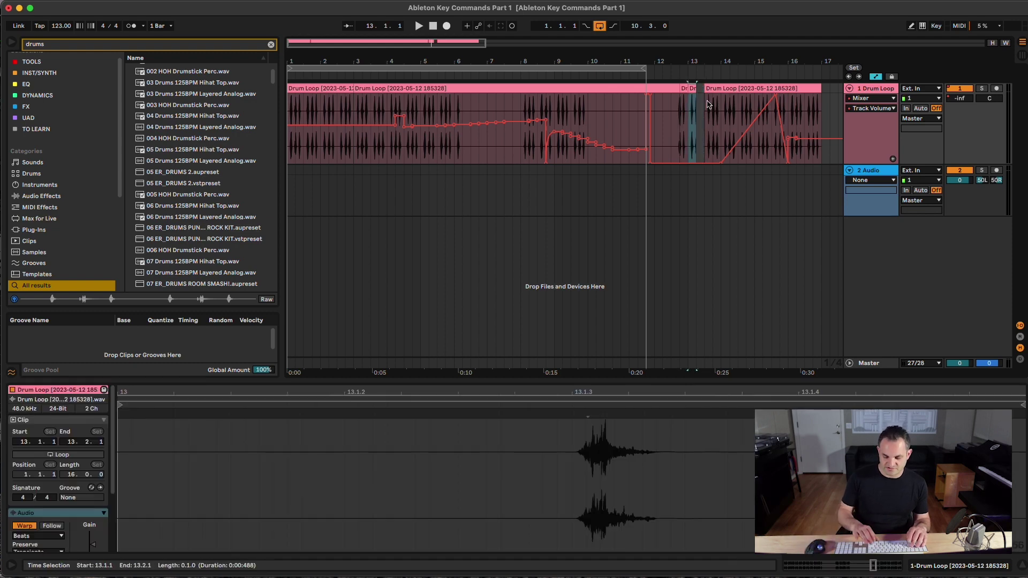
click(587, 122)
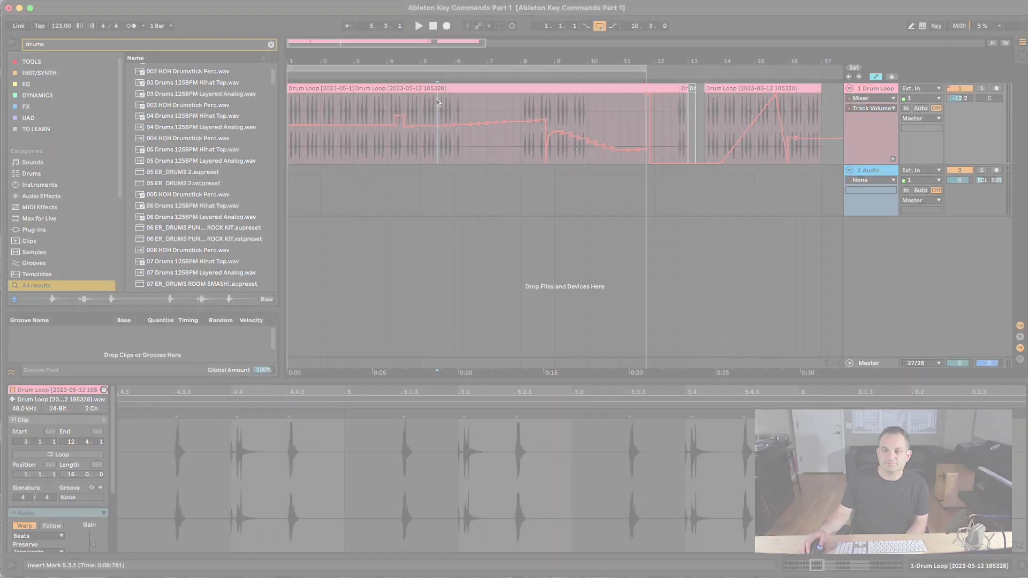
Narrow and widen the arrangement grid around bars 8 to 11, and switch it to a triplet grid.
click(371, 167)
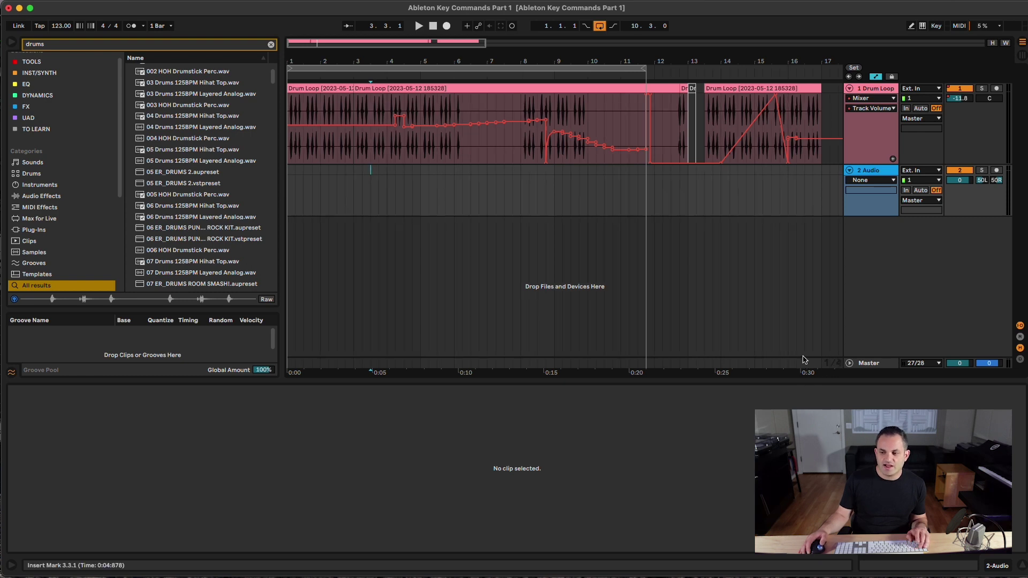
drag(596, 58, 594, 115)
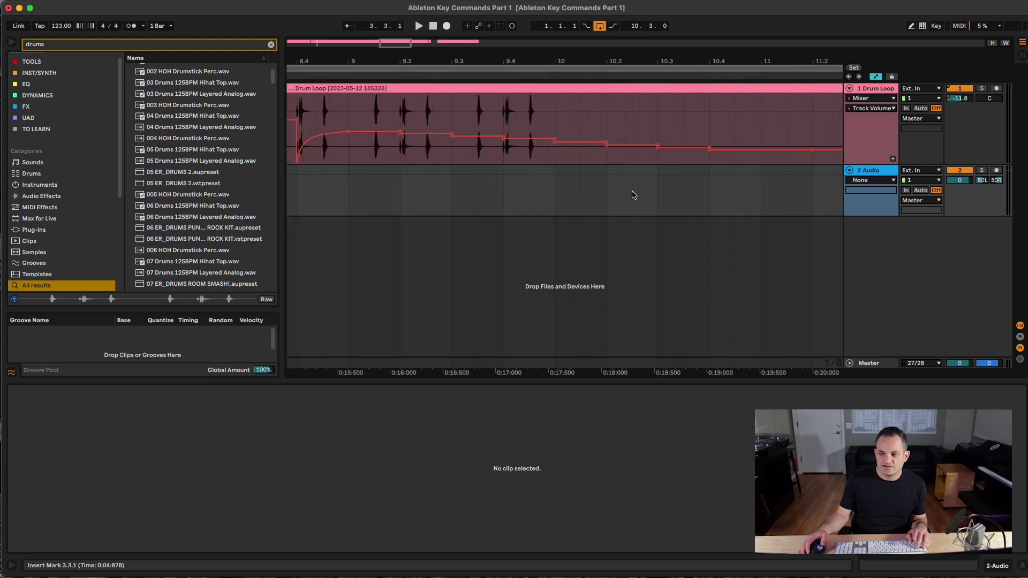
key(super+1)
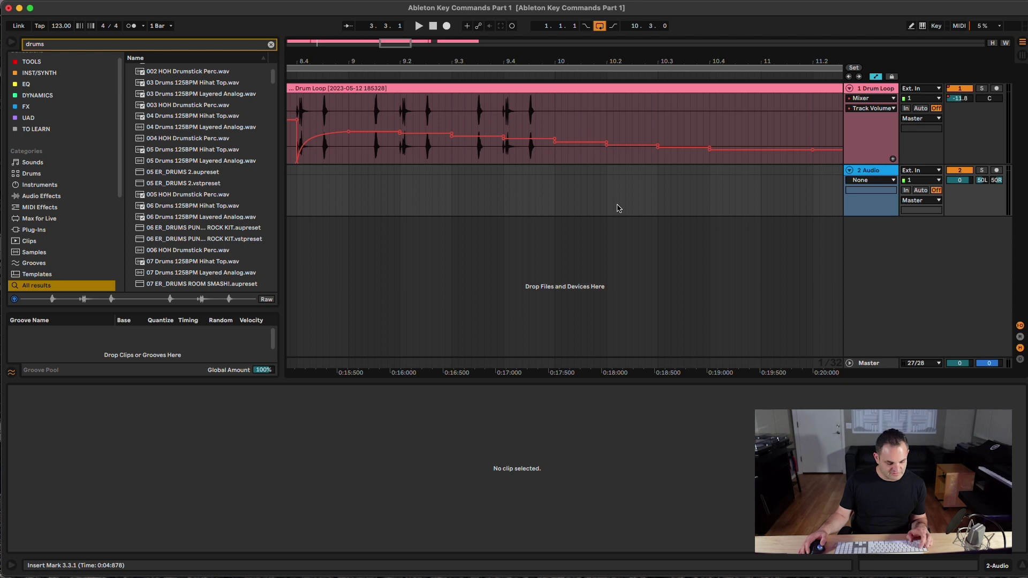
key(super+2)
key(super+2)
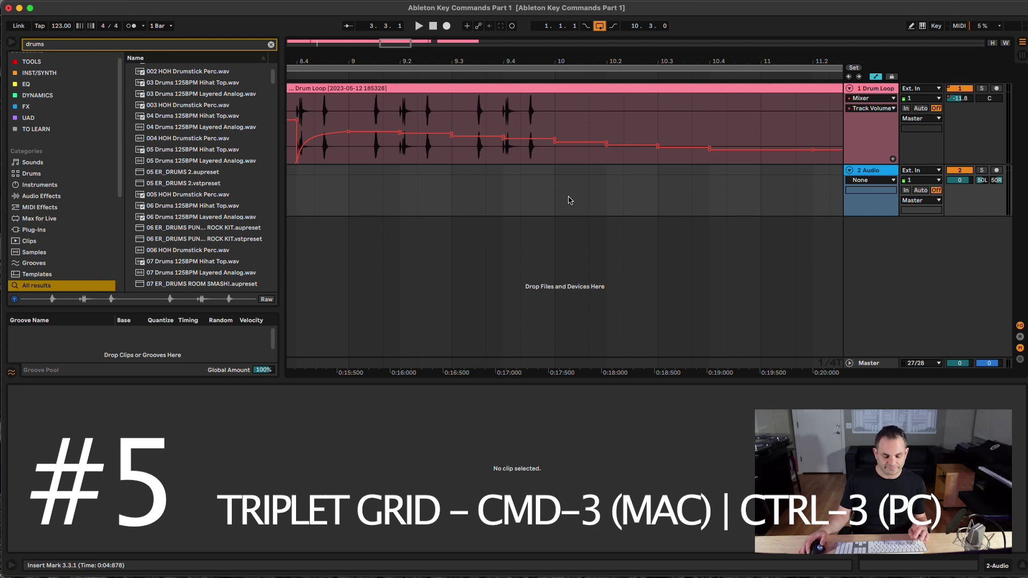
Turn off snap to grid and split a short off-grid slice out of the Drum Loop clip between about 9.3.2 and 10.1.1.
key(super+4)
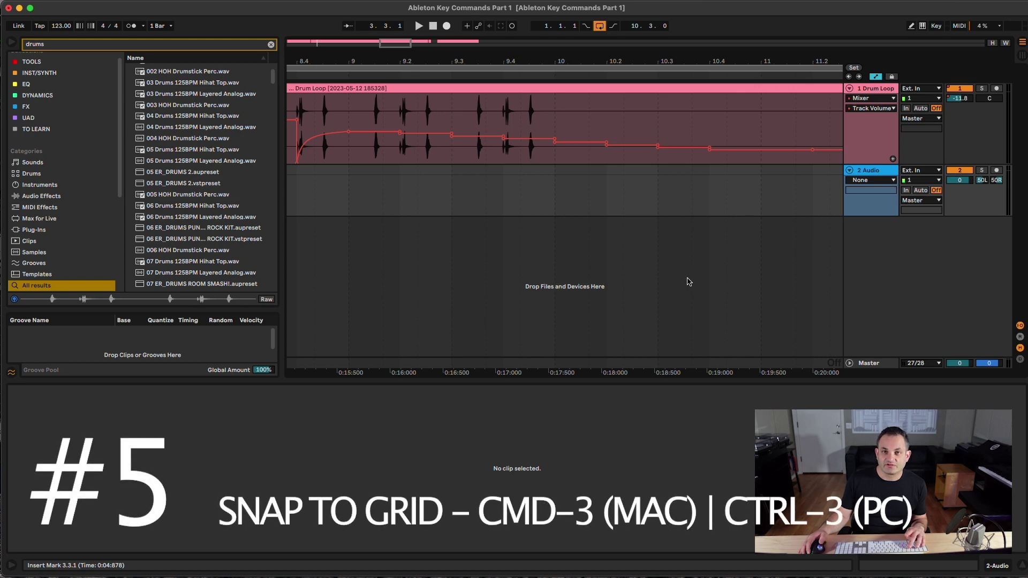
drag(554, 127, 498, 95)
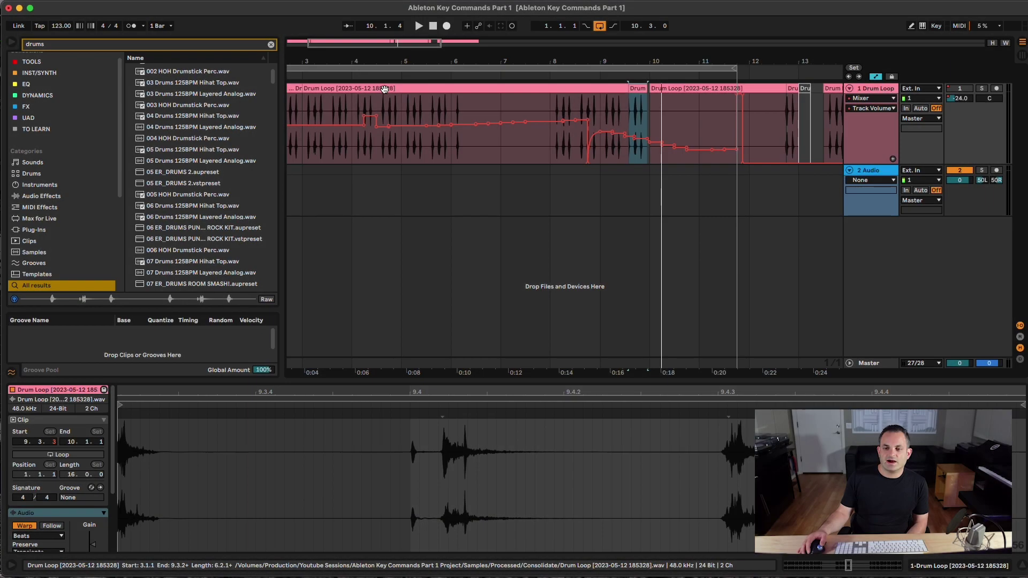
click(383, 89)
click(637, 90)
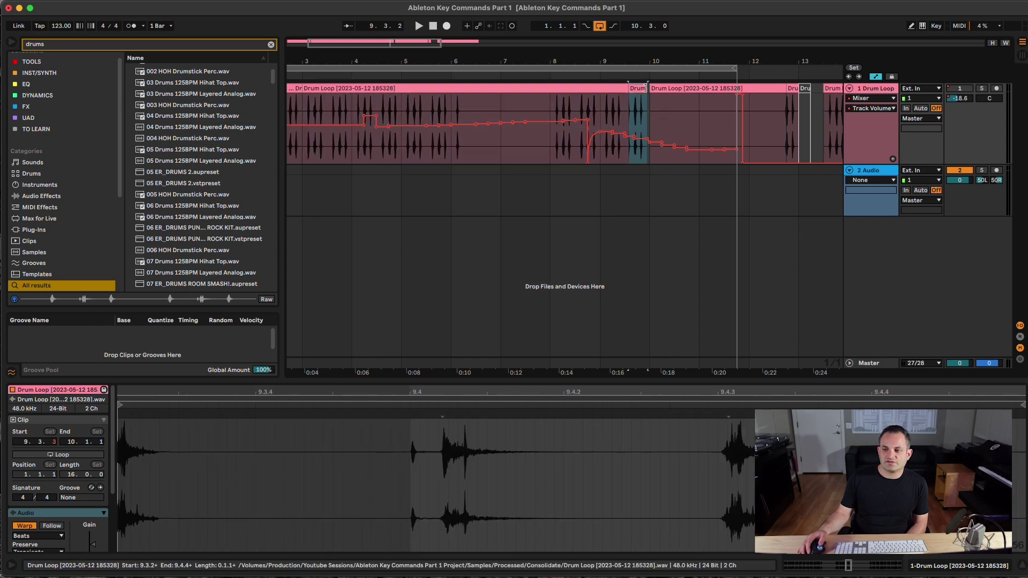
click(659, 90)
click(637, 89)
Rename the Drum Loop clip that starts at 10.1.1 as "Type in a new name".
click(667, 89)
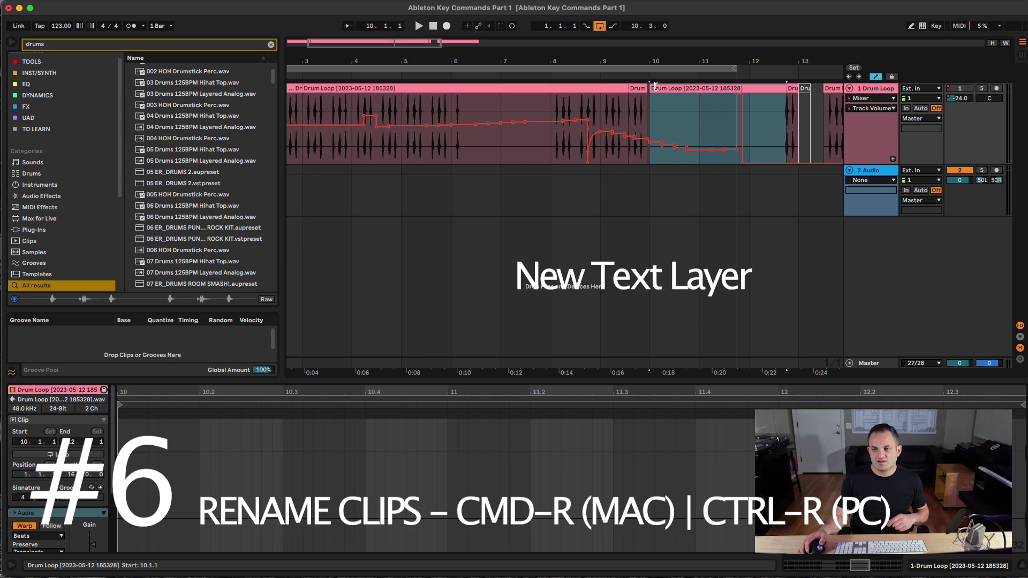
right_click(662, 90)
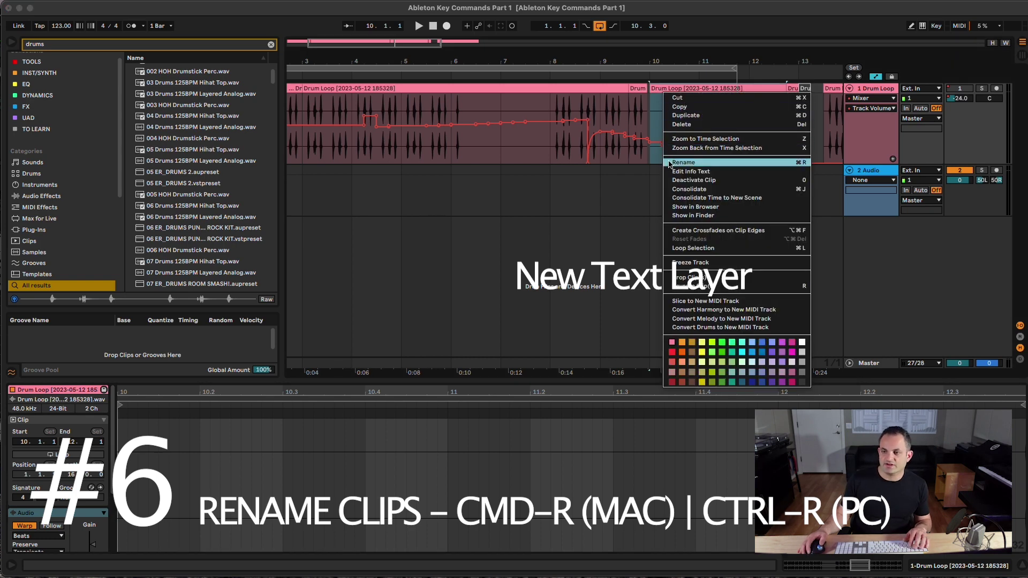
key(Escape)
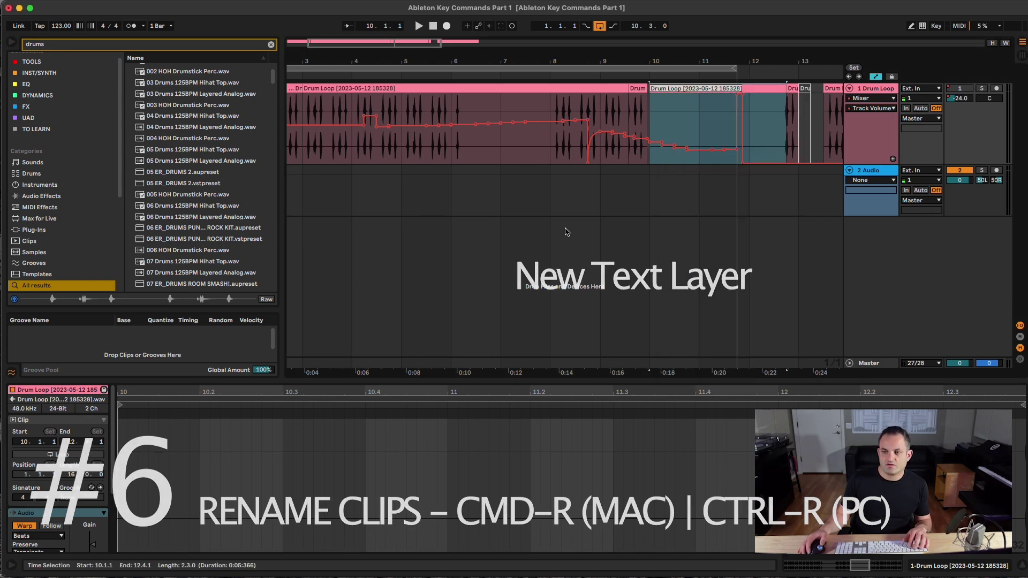
click(662, 87)
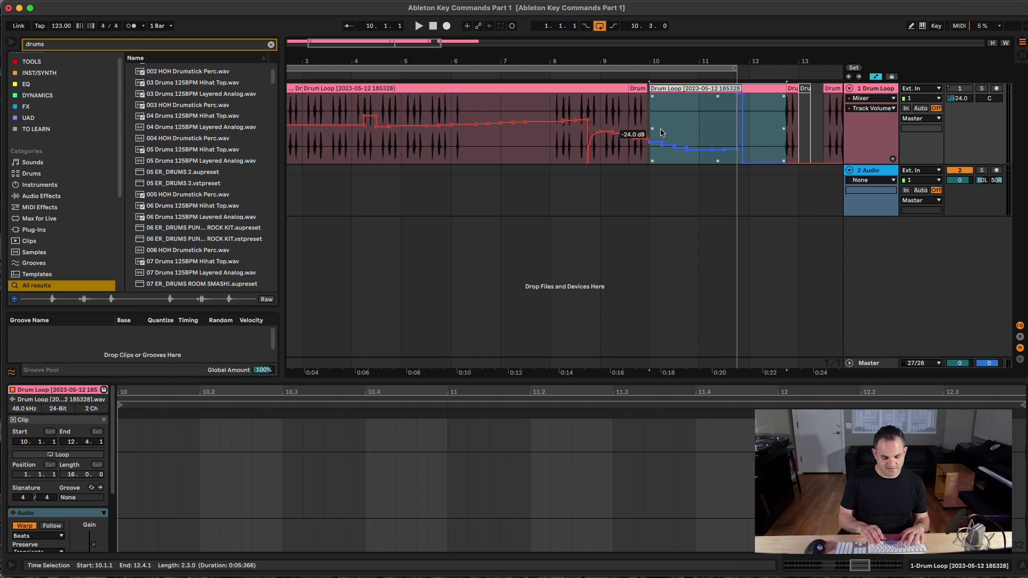
key(super+r)
text(Type in a  new nam)
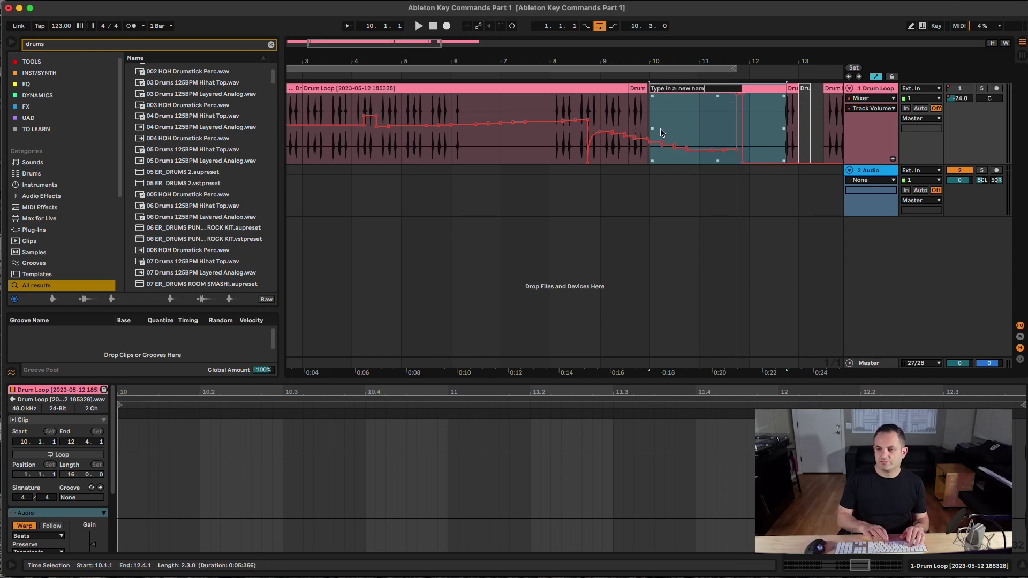
text(e)
key(Return)
Rename the short clip before 10.1.1 as "Slice" and the long clip starting at 3.1.1 as "Loop1".
click(637, 88)
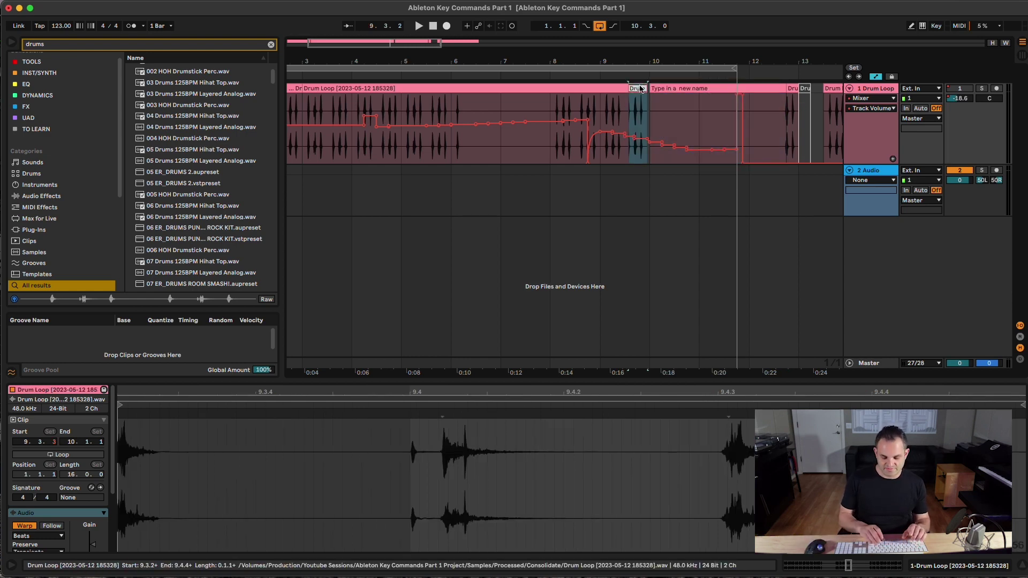
click(474, 88)
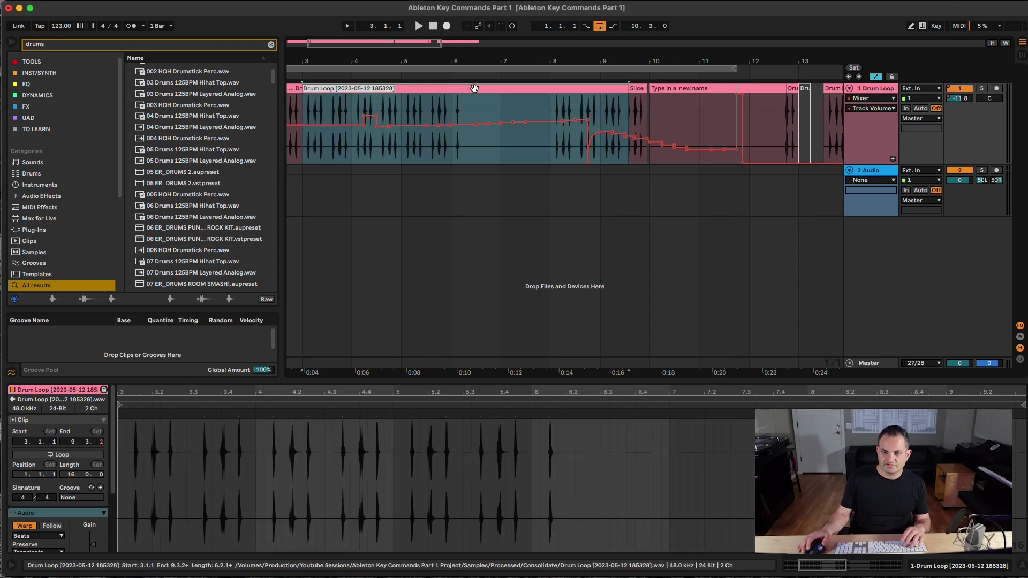
text(Loop1)
key(Return)
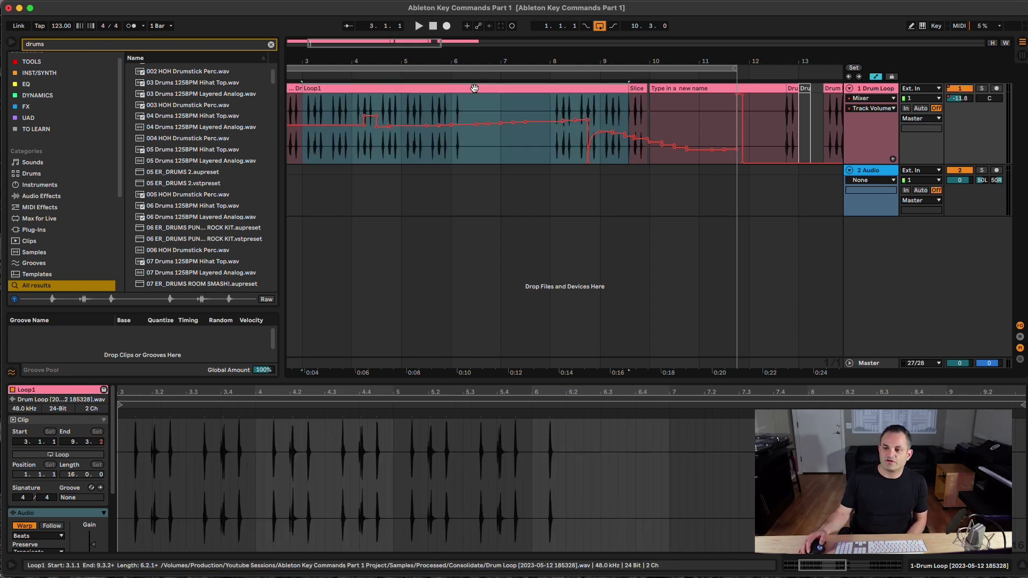
click(447, 178)
click(436, 89)
key(super+r)
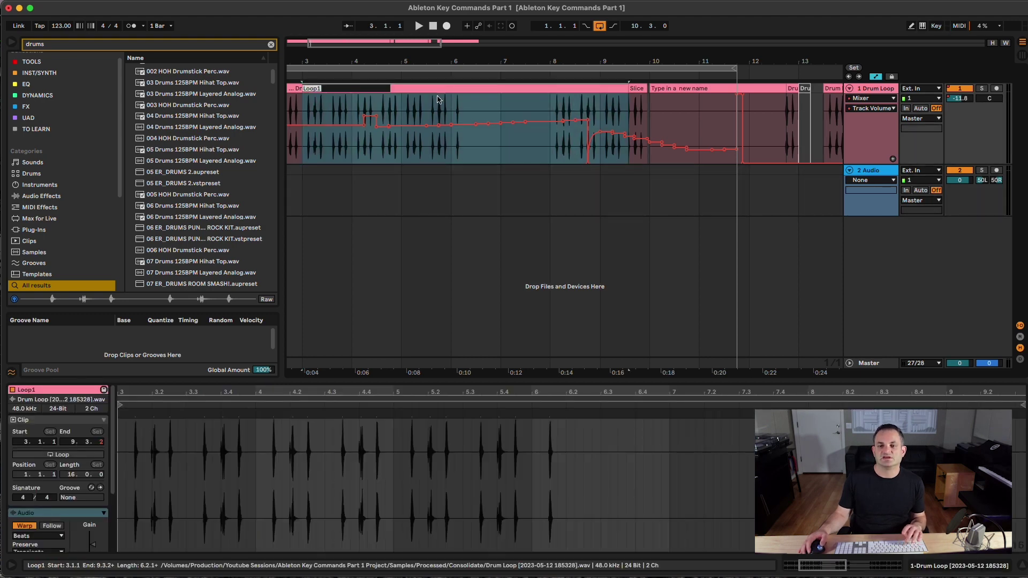
click(438, 184)
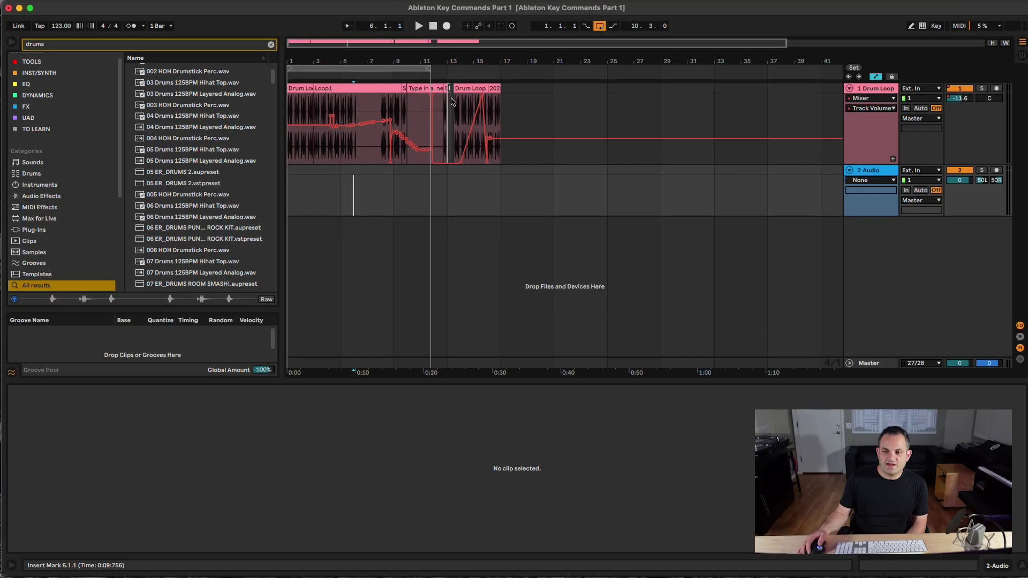
Extend the start of the last Drum Loop clip back to 13.1.1 and duplicate the clip four times.
click(465, 106)
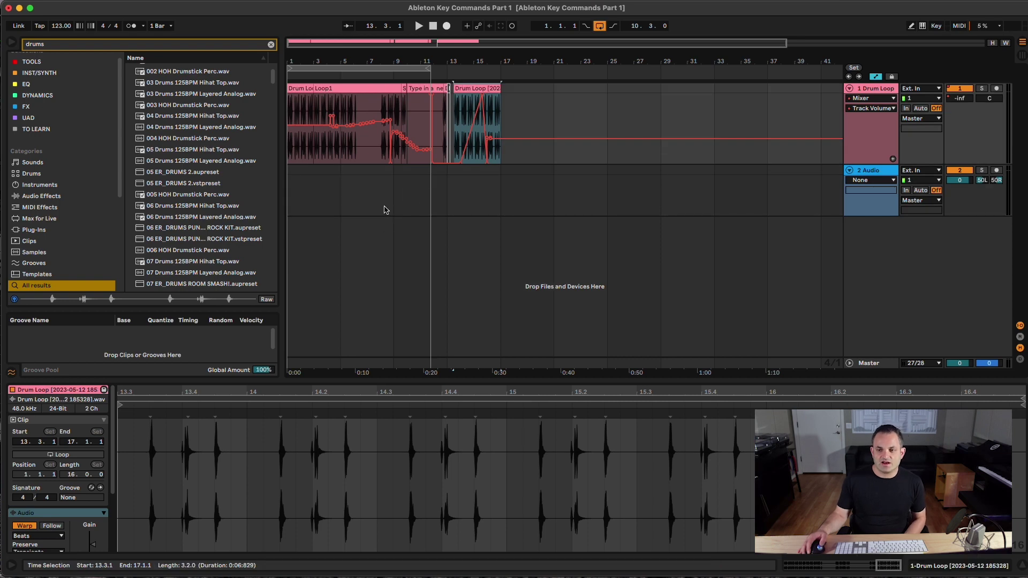
drag(450, 87, 447, 87)
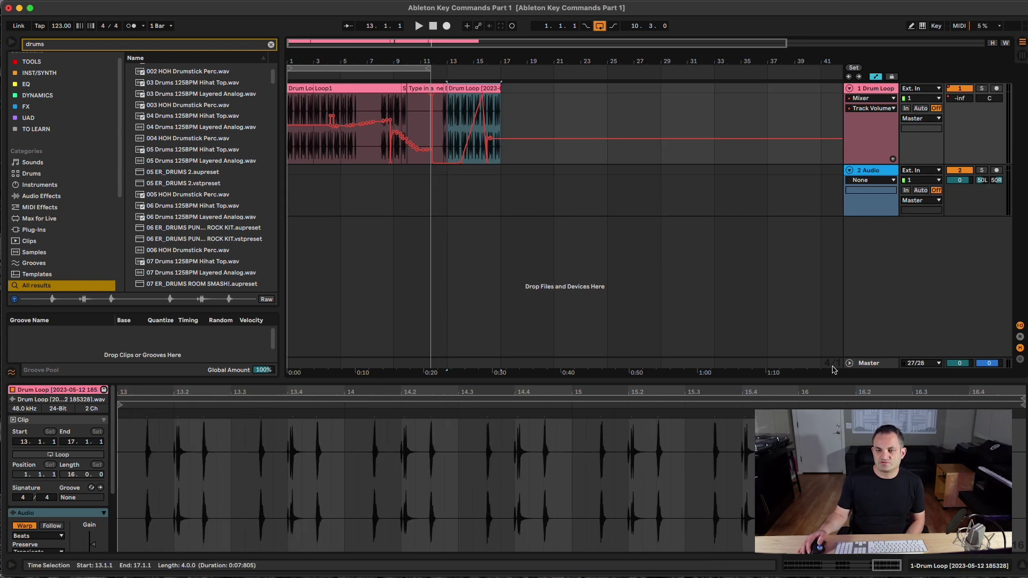
key(super+d)
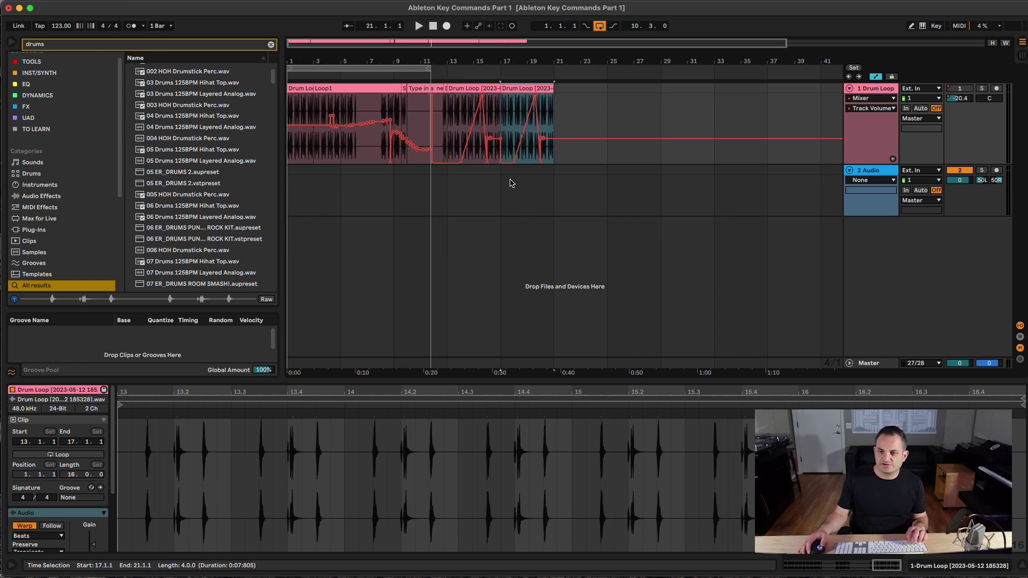
key(super+d)
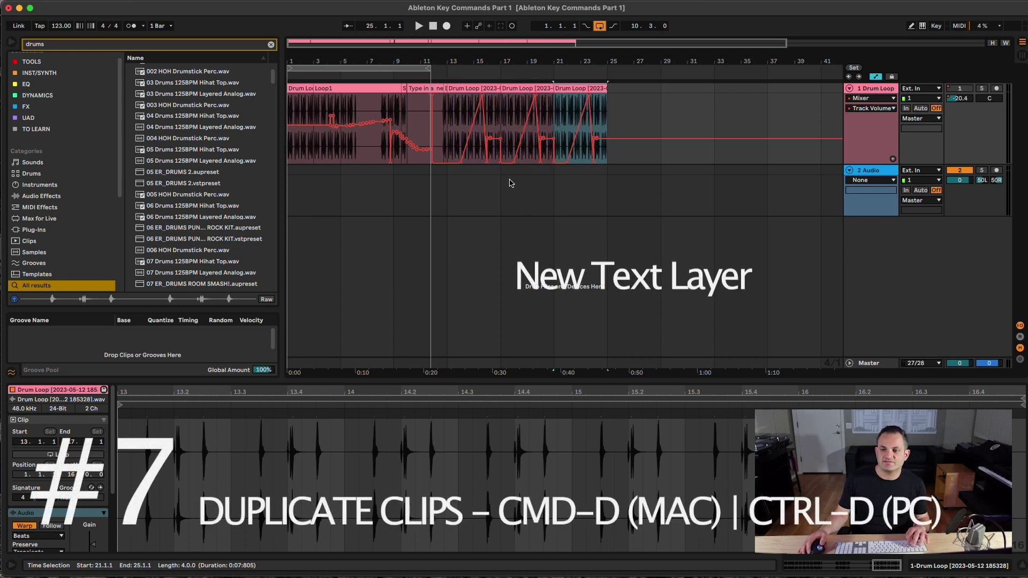
key(super+d)
key(super+d)
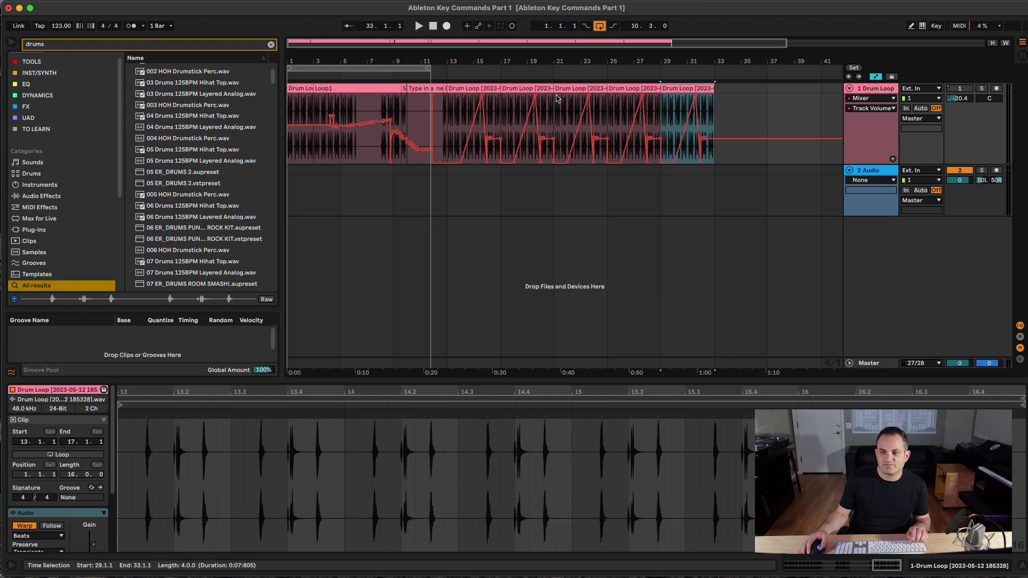
Select the four duplicated Drum Loop clips from 17.1.1 to 33.1.1 and duplicate them together twice.
shift+click(514, 87)
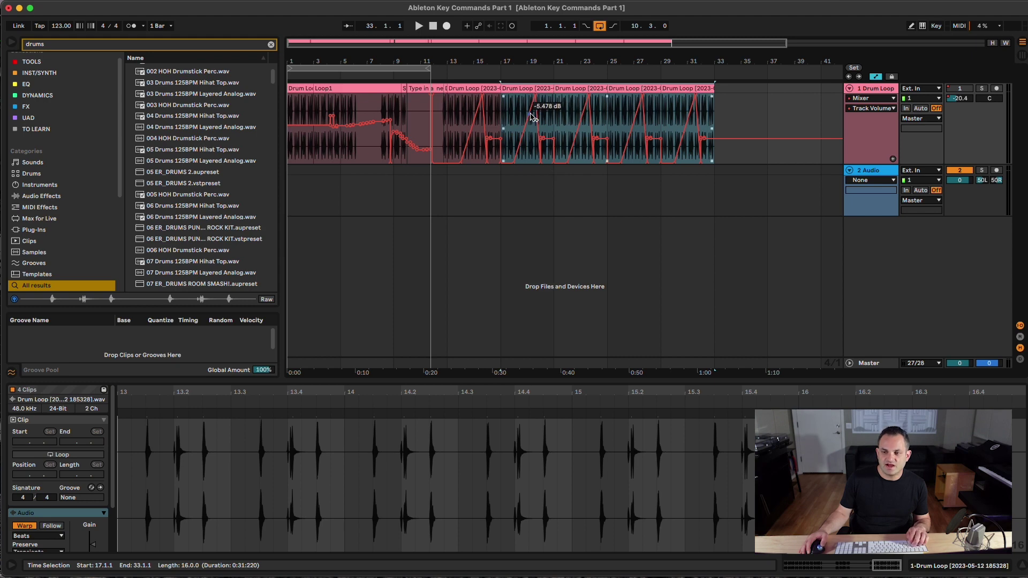
key(super+d)
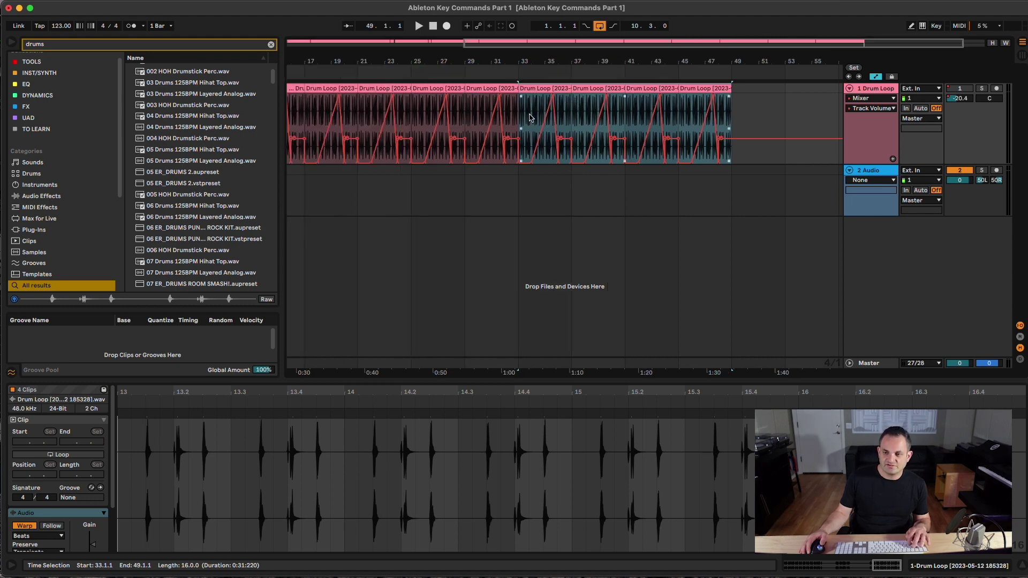
key(super+d)
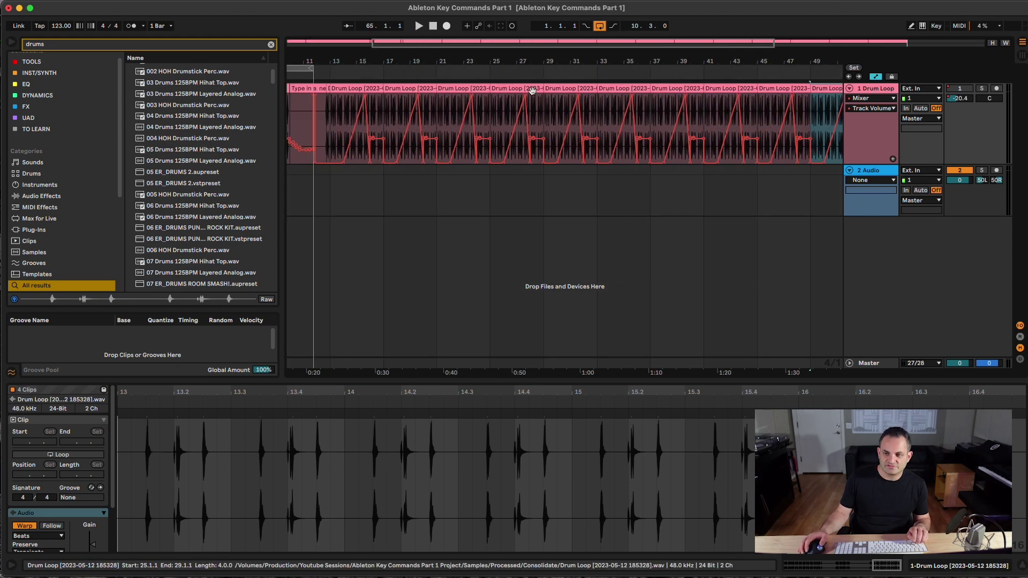
scroll(527, 118, left, 5)
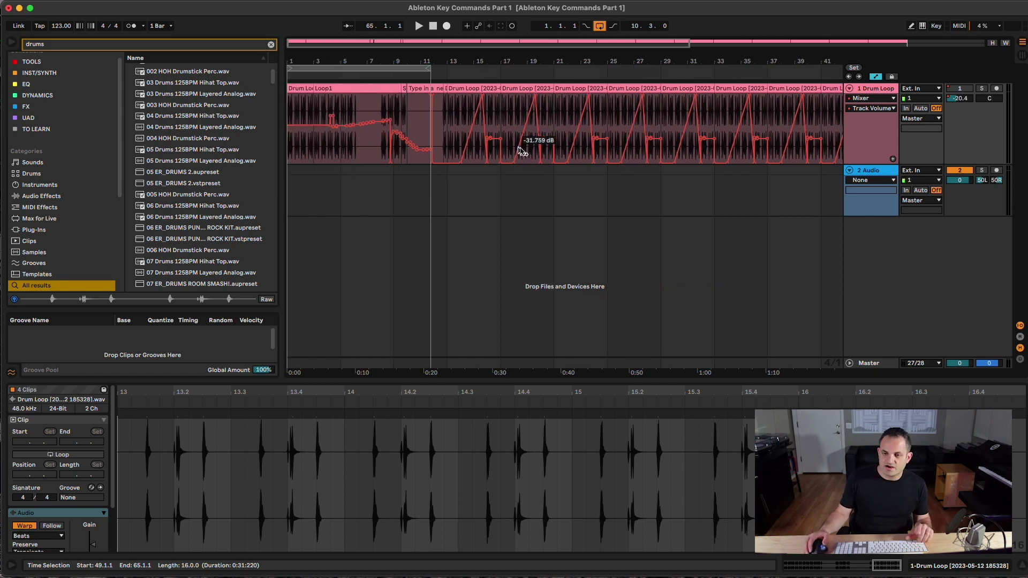
scroll(583, 143, right, 10)
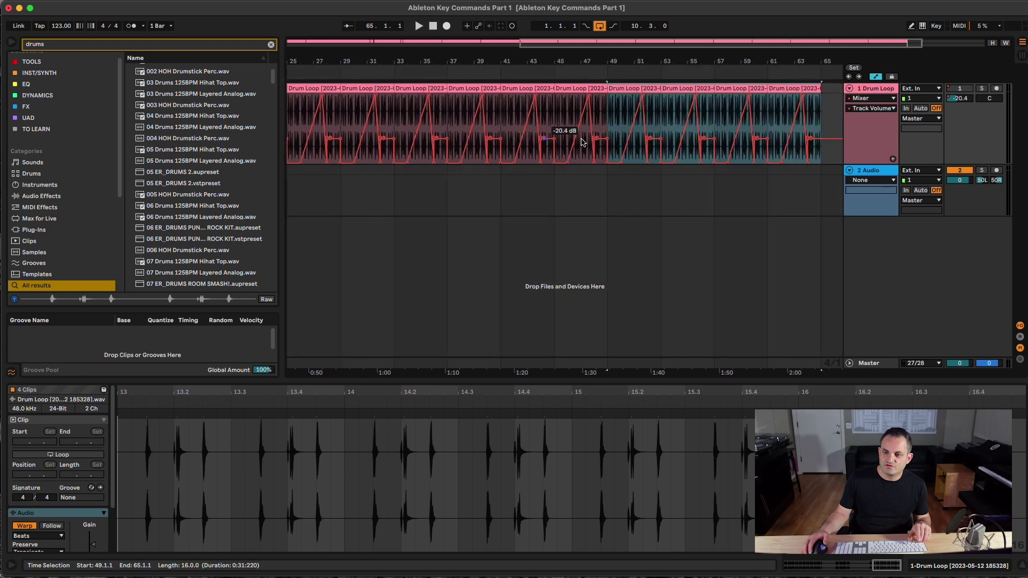
scroll(583, 142, left, 10)
scroll(583, 142, right, 8)
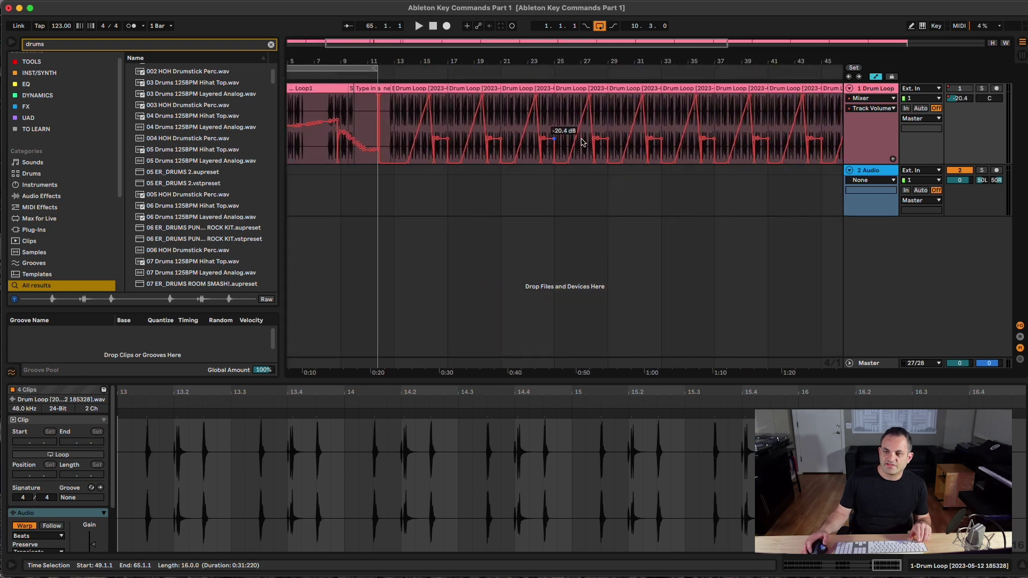
scroll(583, 142, left, 3)
scroll(583, 142, left, 5)
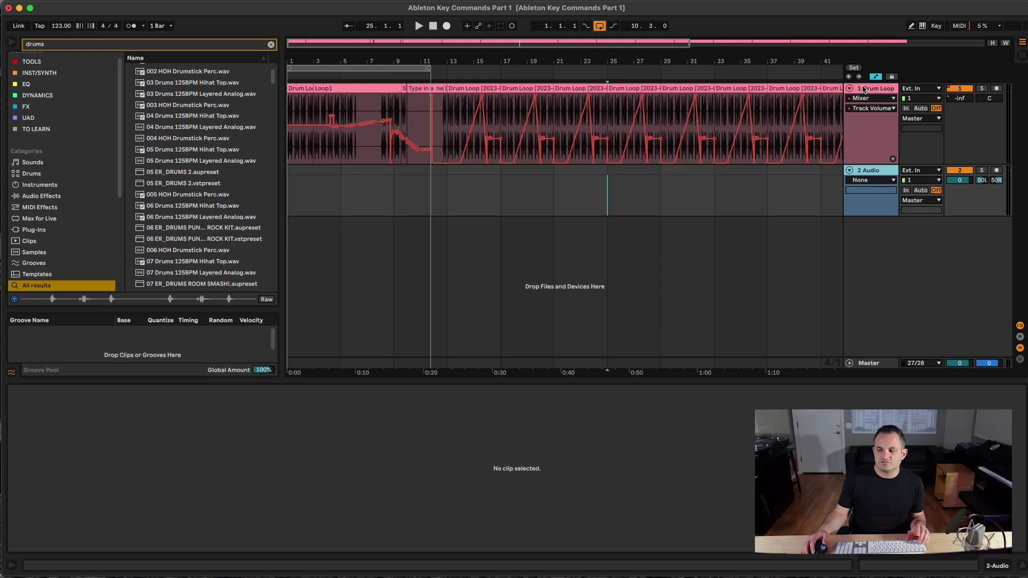
Try grouping the Drum Loop and Audio tracks, and undo the grouping.
shift+click(862, 90)
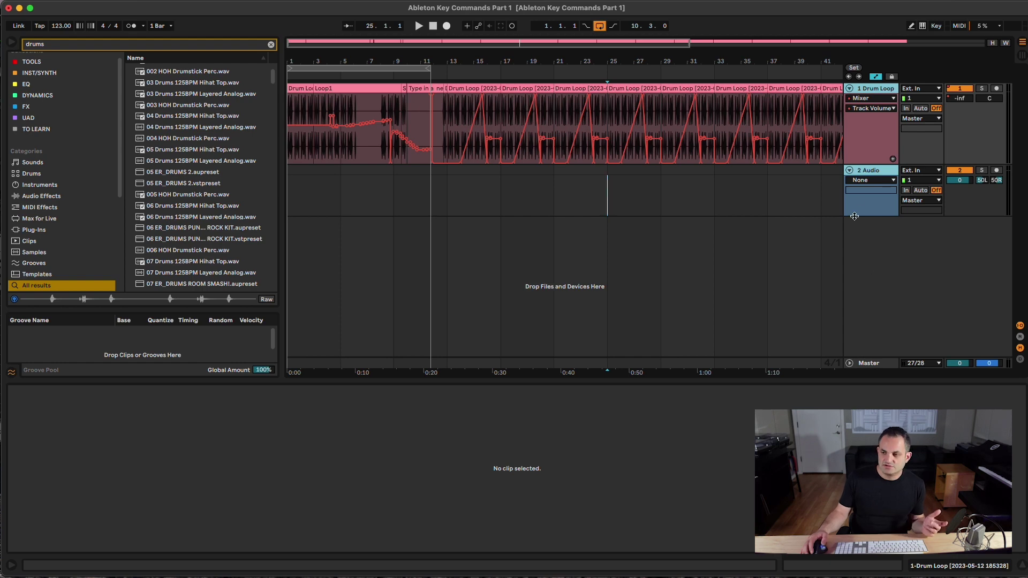
right_click(869, 175)
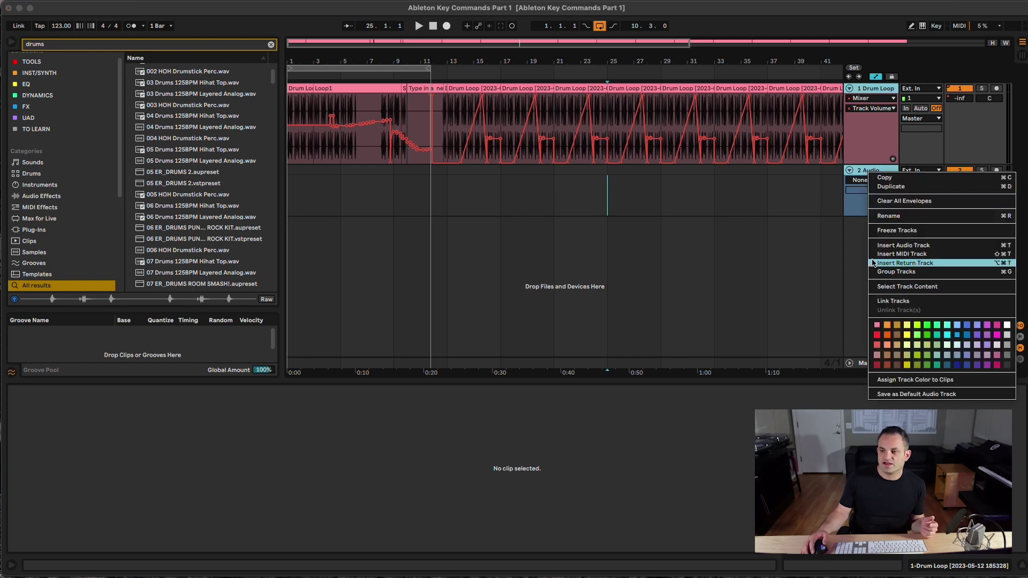
click(896, 272)
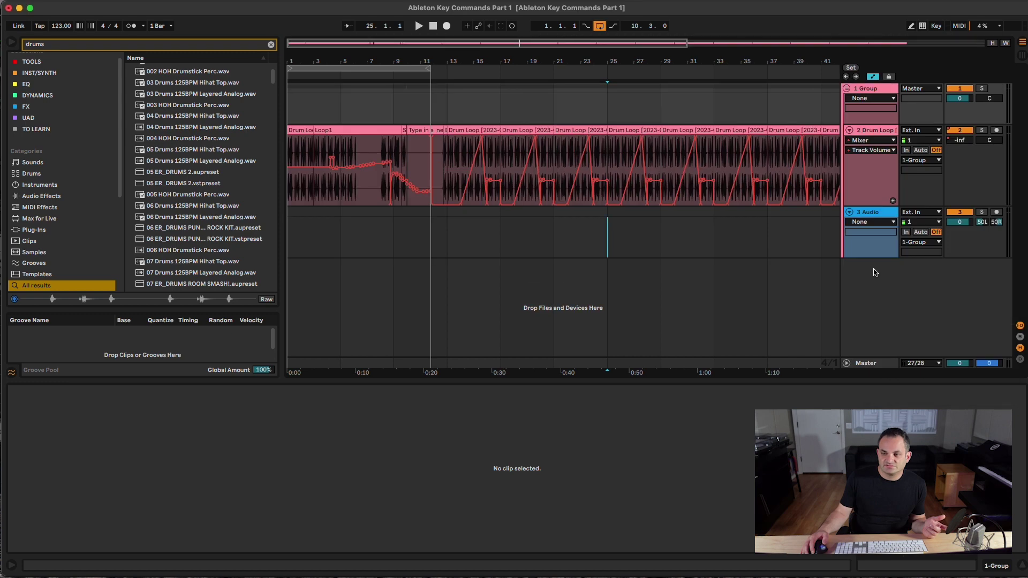
key(super+z)
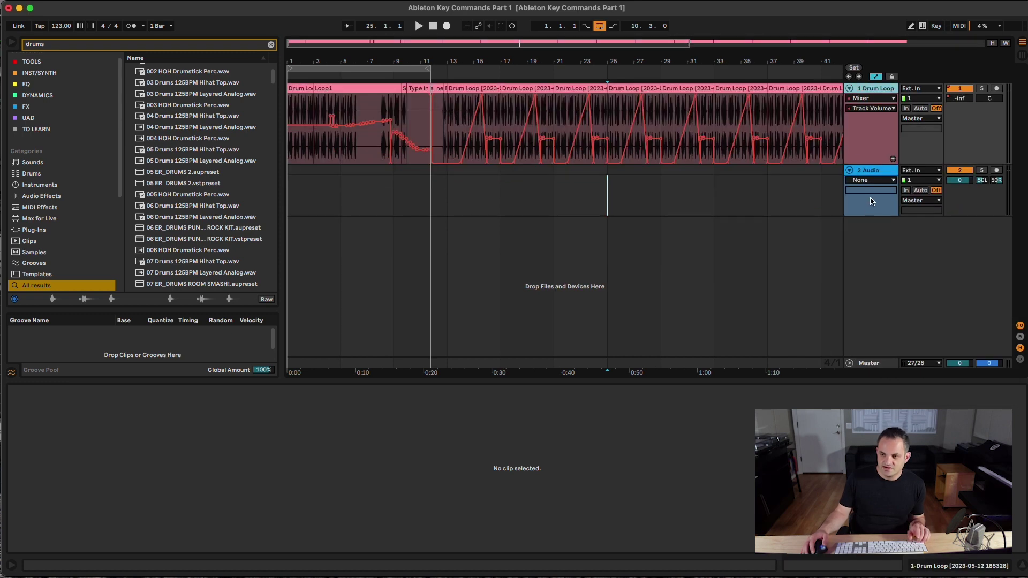
Group the selected Drum Loop and Audio tracks and select the resulting group track.
key(super+g)
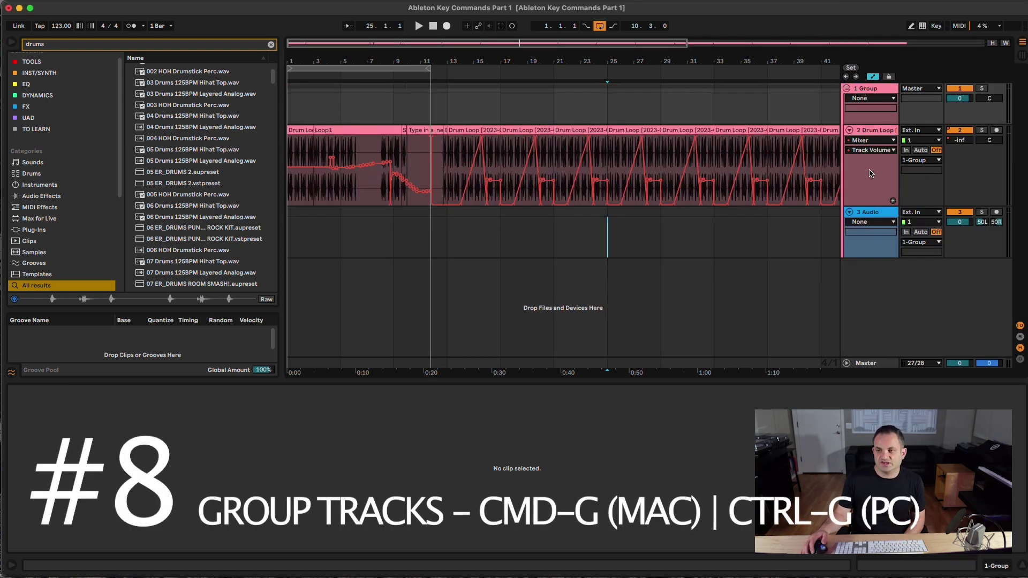
click(857, 90)
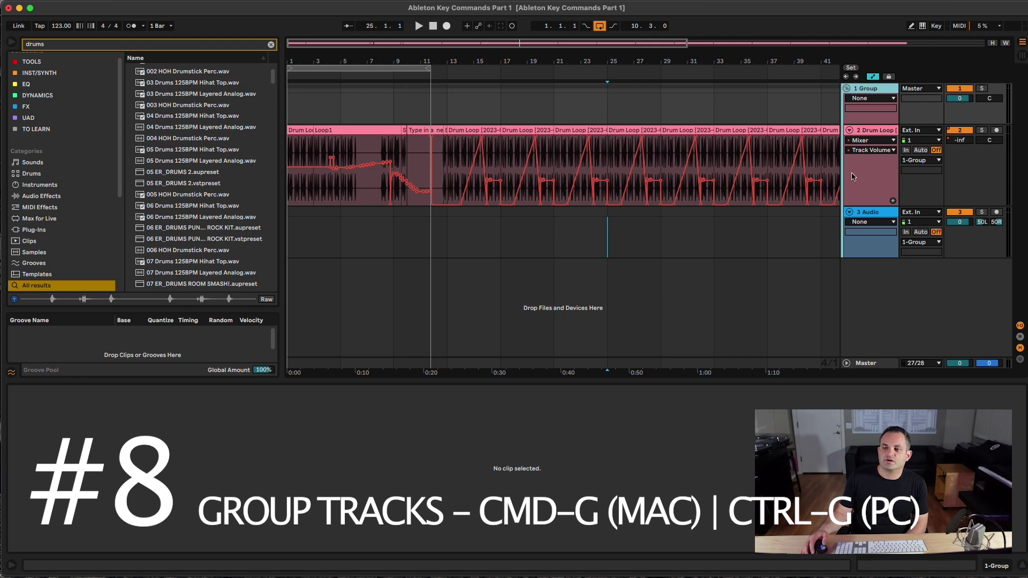
Fold and unfold the group track, open its device chain, and select the group track.
click(847, 88)
click(846, 89)
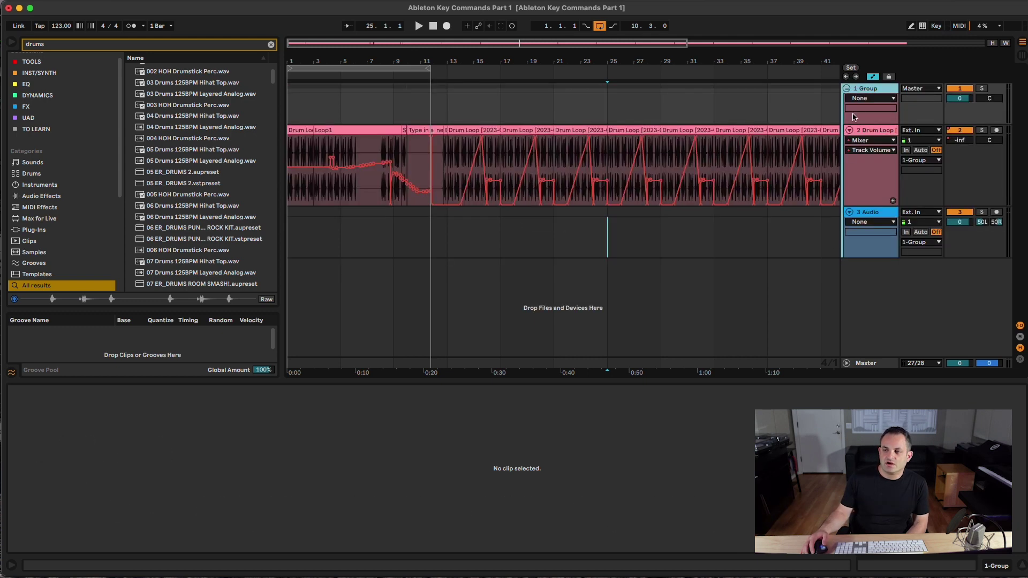
double_click(873, 90)
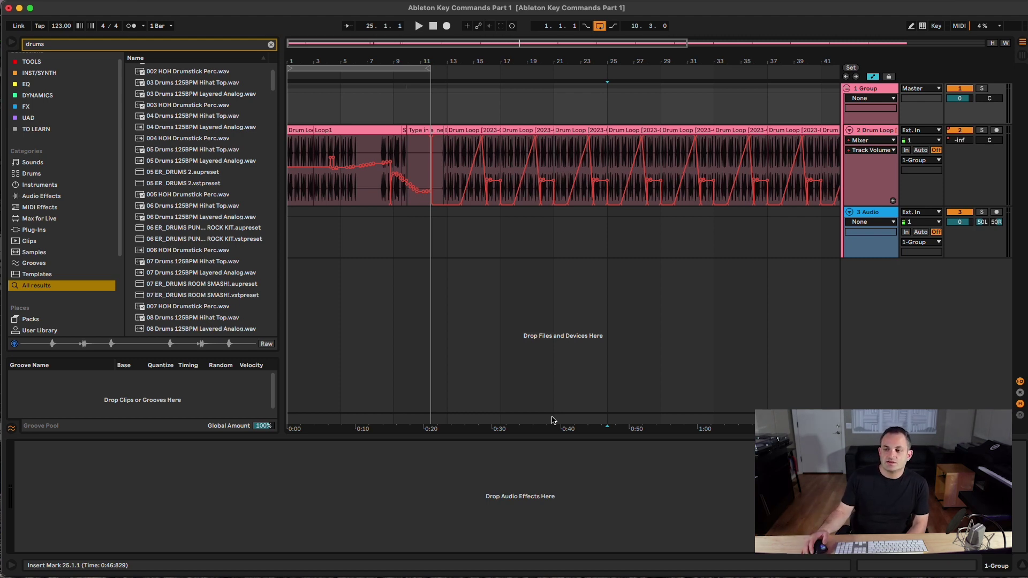
click(882, 92)
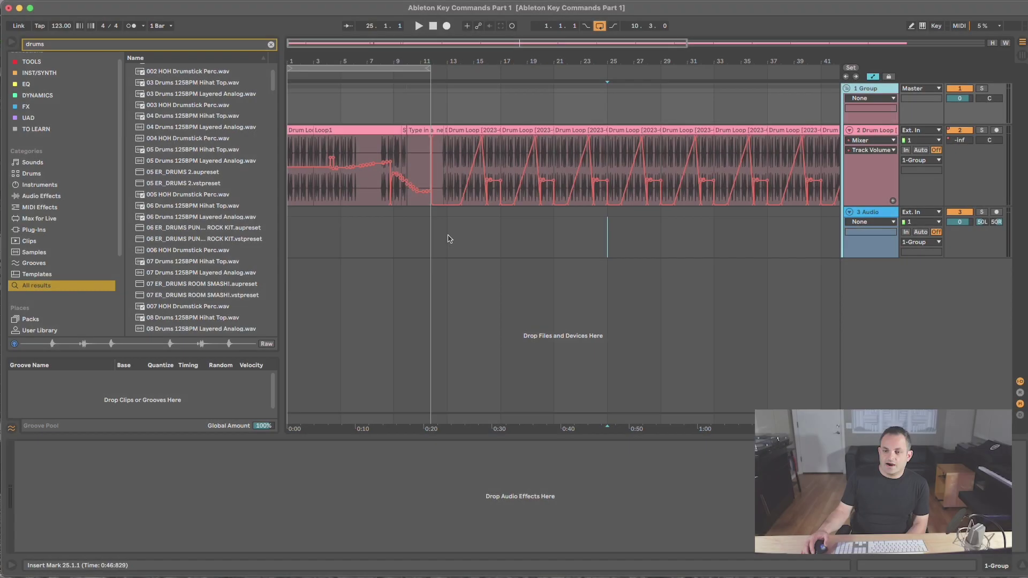
Select the range from 13.1.1 to 29.1.1 on the Audio track and review the commands available for it.
drag(447, 235, 660, 213)
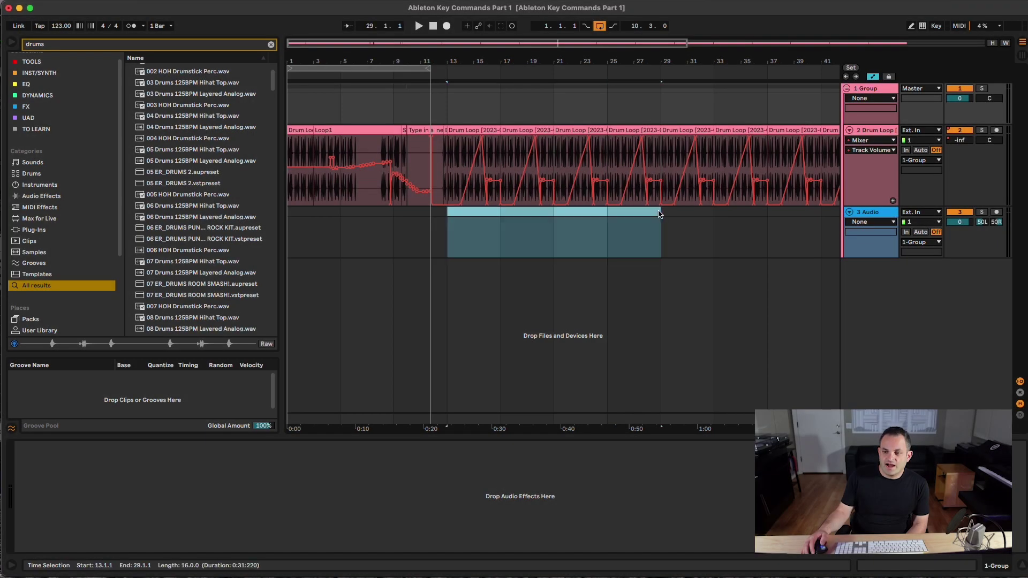
right_click(624, 231)
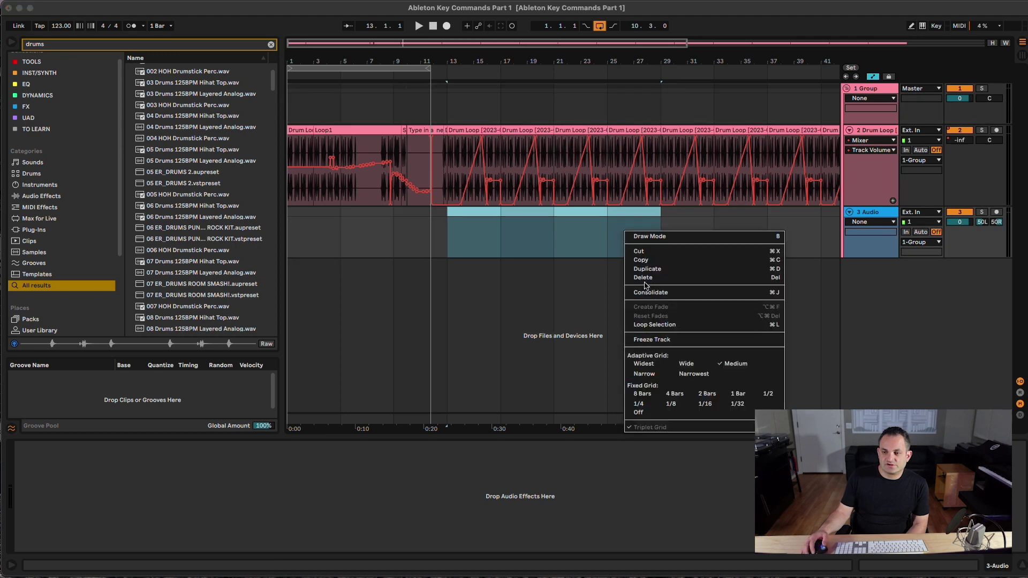
key(Escape)
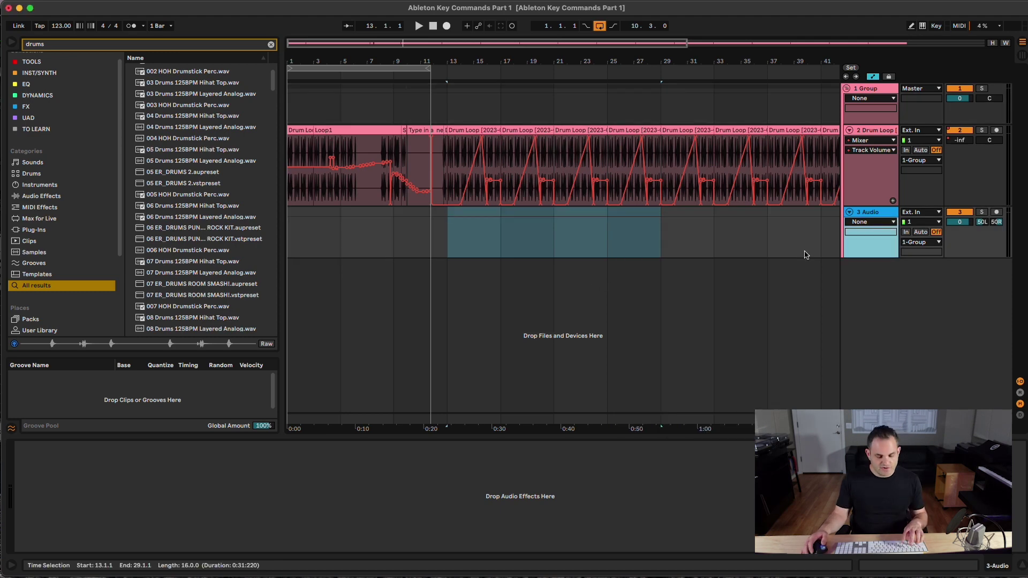
Insert a MIDI track below the Audio track and select the range from 13.1.1 to 29.1.1 on it.
key(super+shift+t)
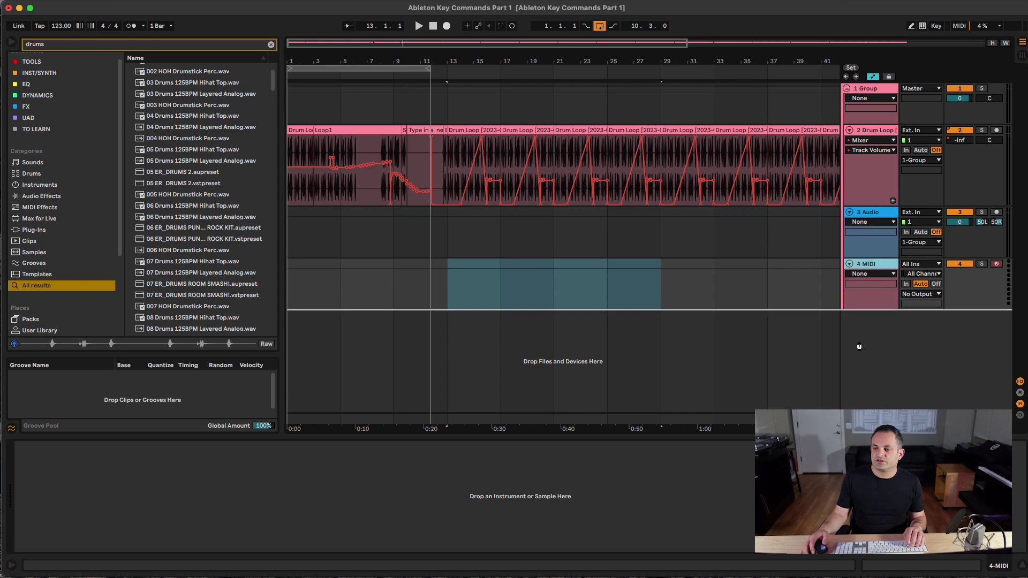
click(626, 297)
drag(444, 290, 663, 289)
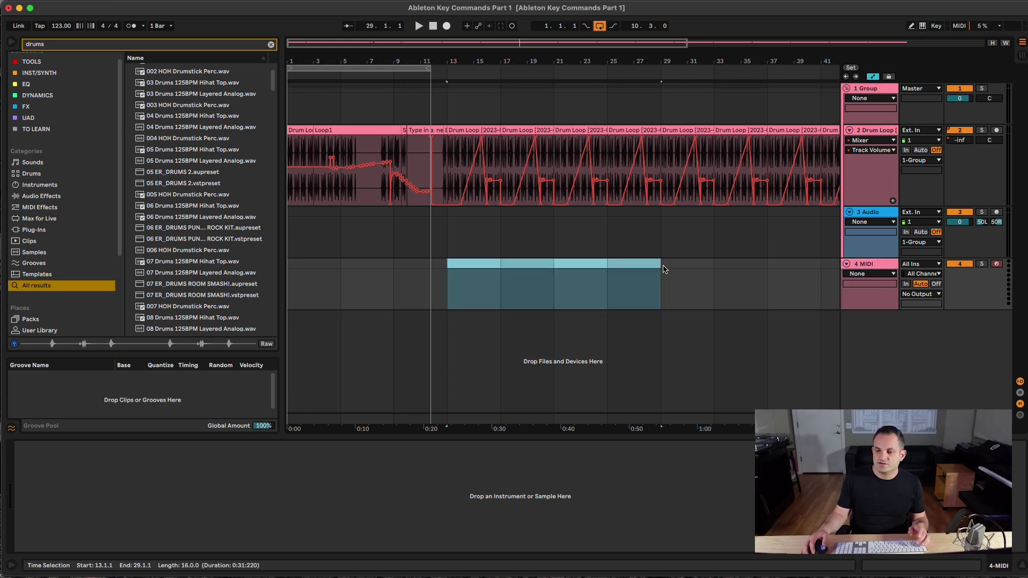
right_click(625, 290)
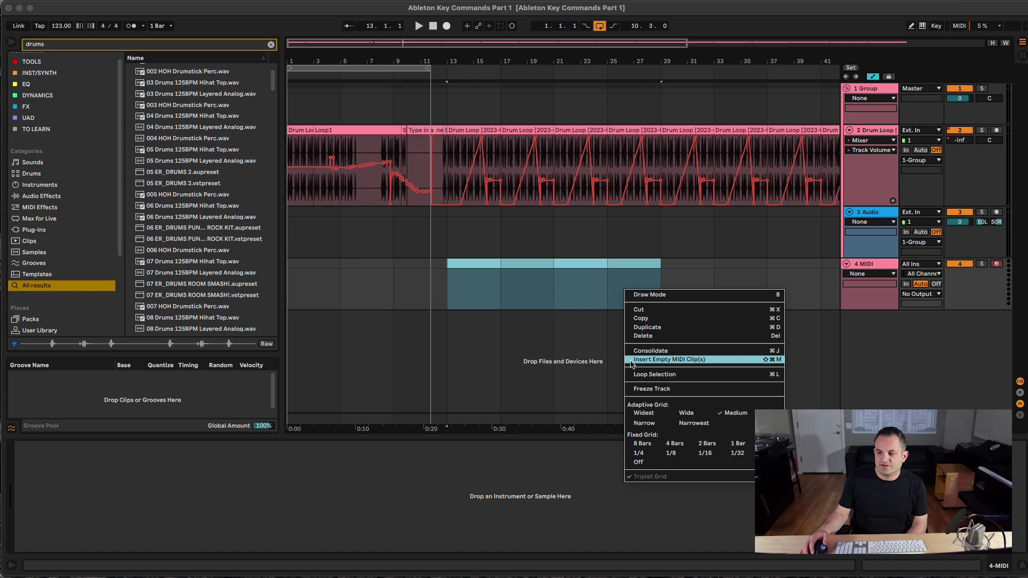
key(Escape)
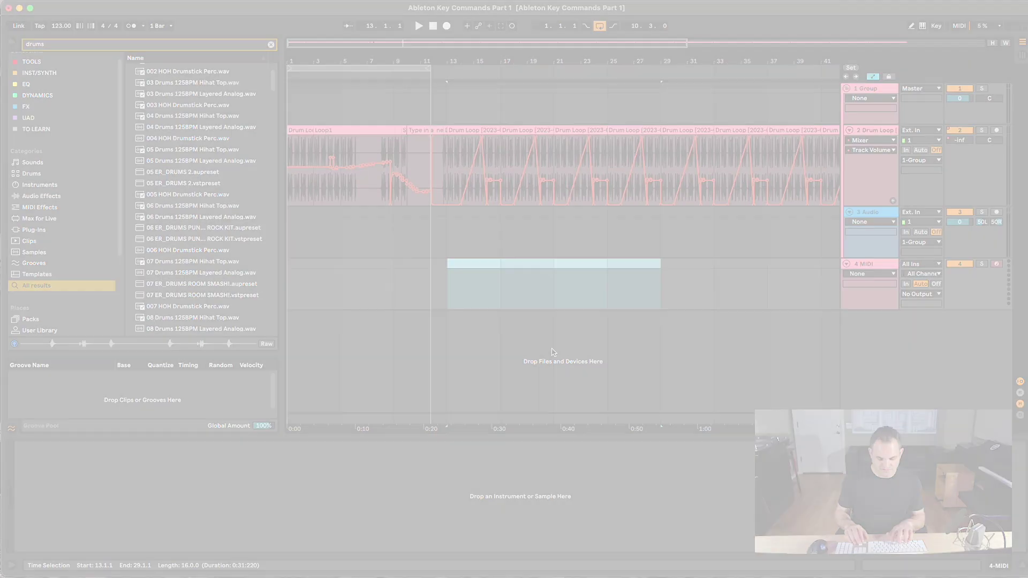
Try inserting an empty MIDI clip from 13.1.1 to 29.1.1 on the MIDI track, and delete the clip.
key(super+shift+m)
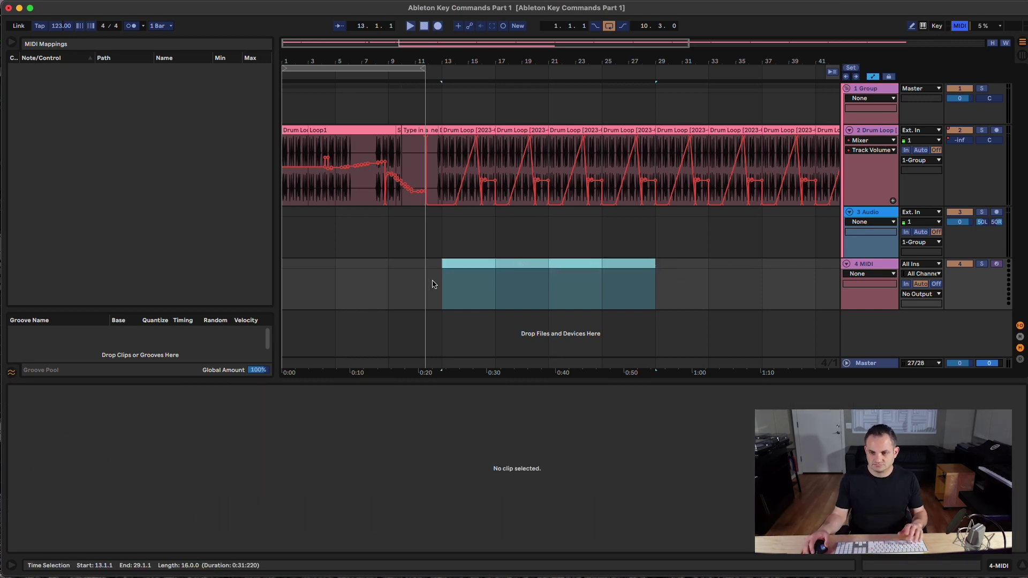
drag(436, 280, 602, 274)
shift+click(665, 268)
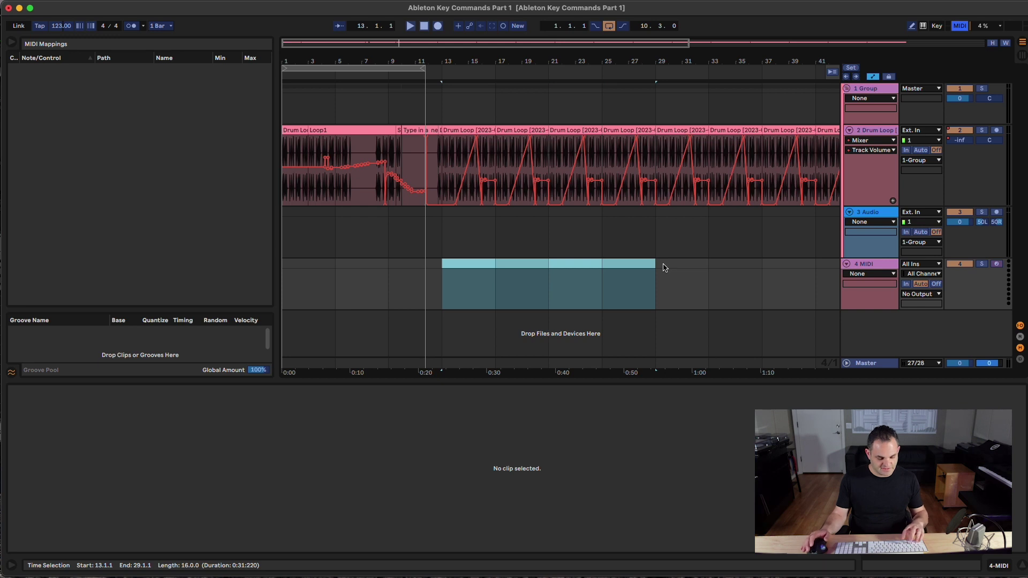
key(super+shift+m)
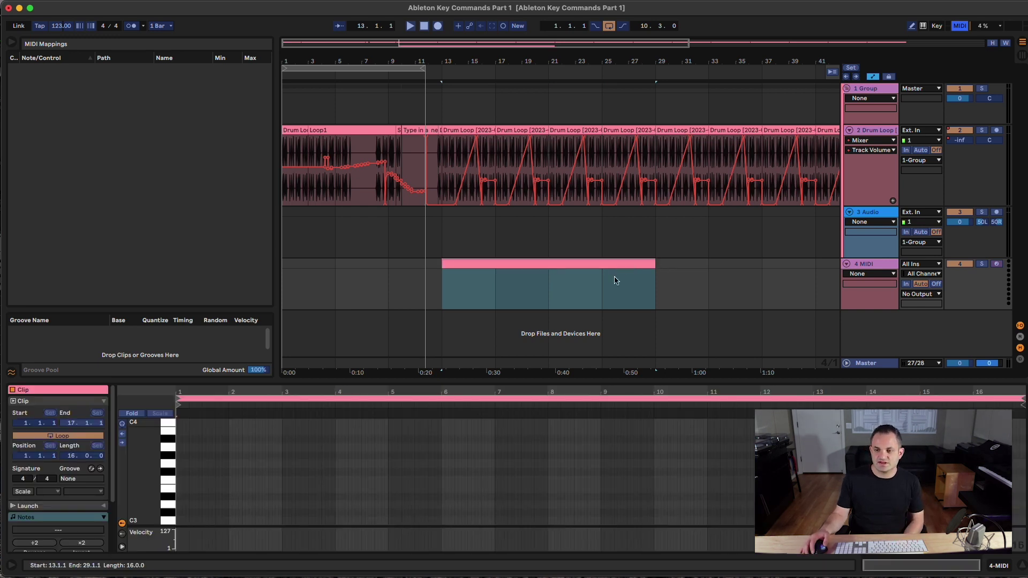
key(Delete)
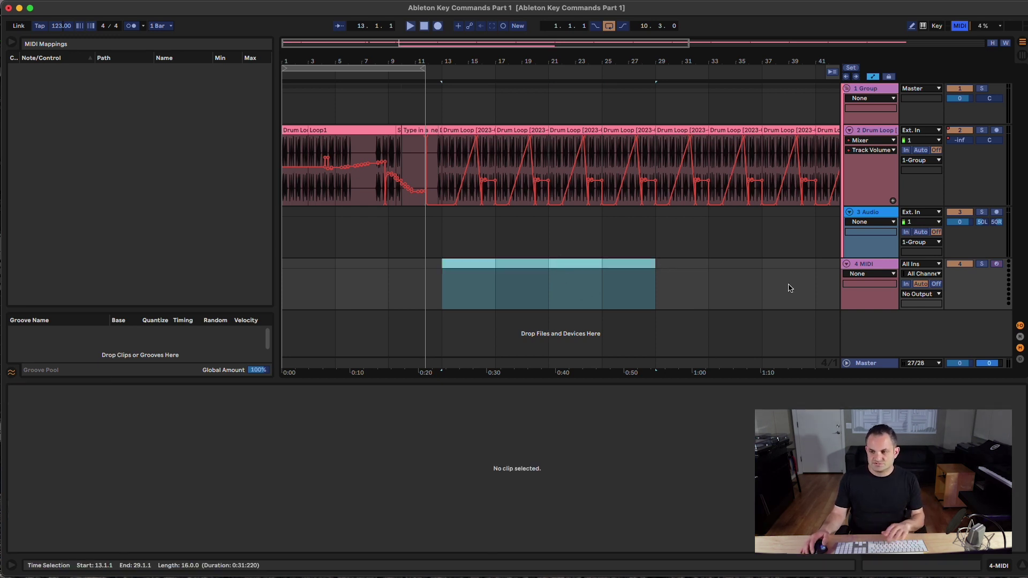
Reselect 13.1.1 to 29.1.1 on the MIDI track and insert an empty MIDI clip over that range.
drag(653, 287, 443, 268)
right_click(498, 275)
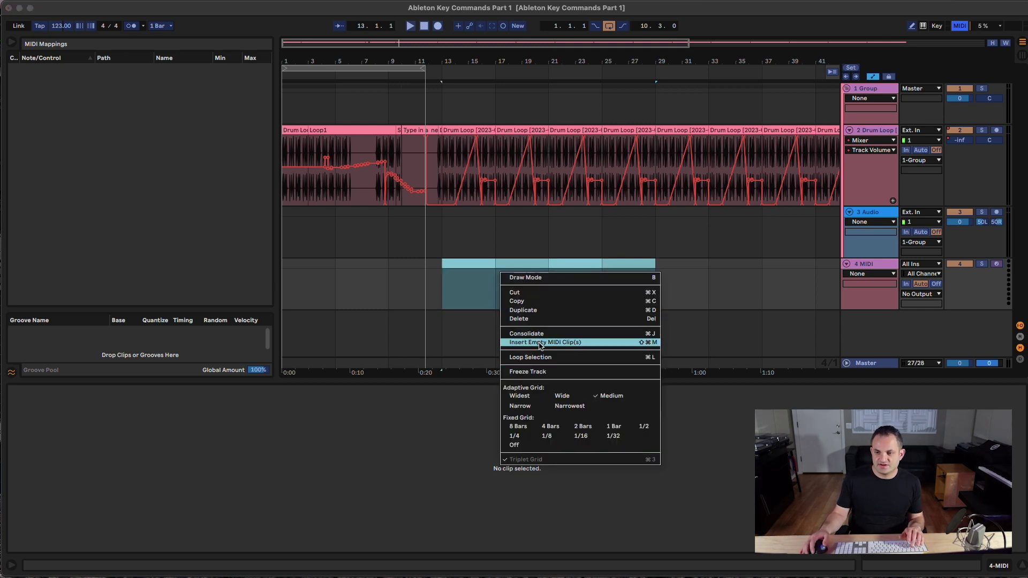
click(434, 315)
drag(448, 288, 656, 265)
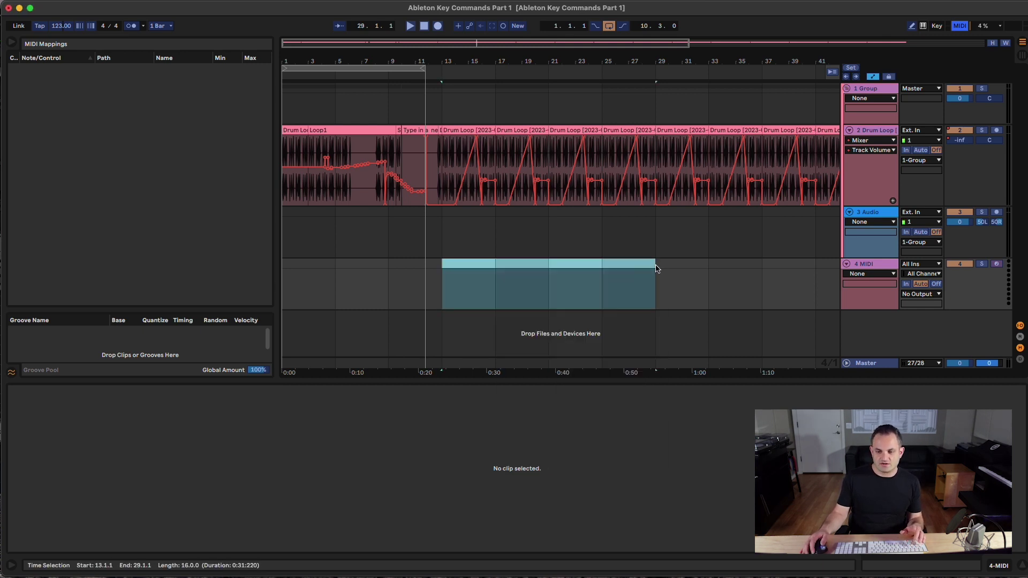
key(super+shift+m)
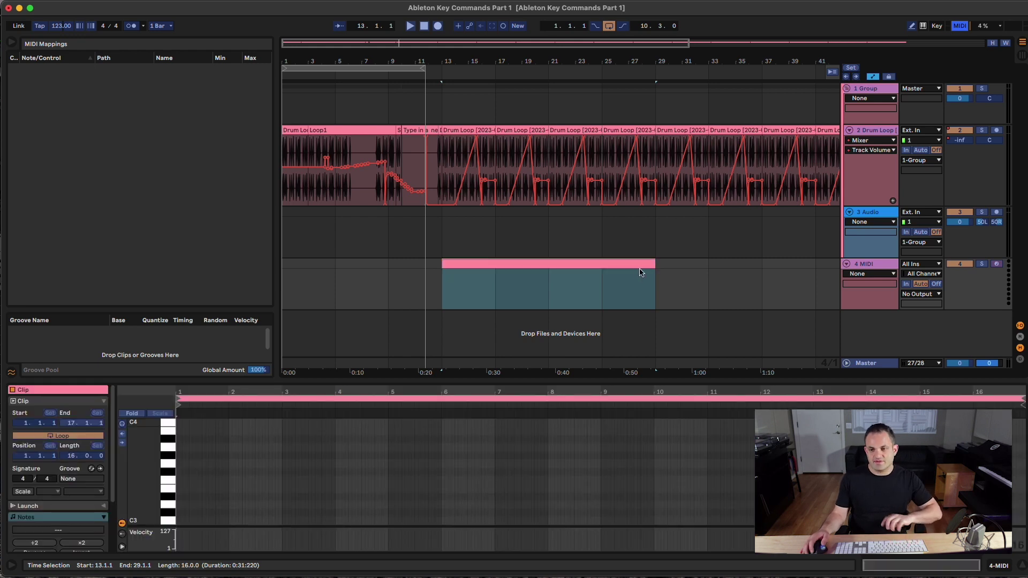
Add five short notes between C#3 and F3 across the first four bars of the MIDI clip.
double_click(181, 507)
double_click(196, 497)
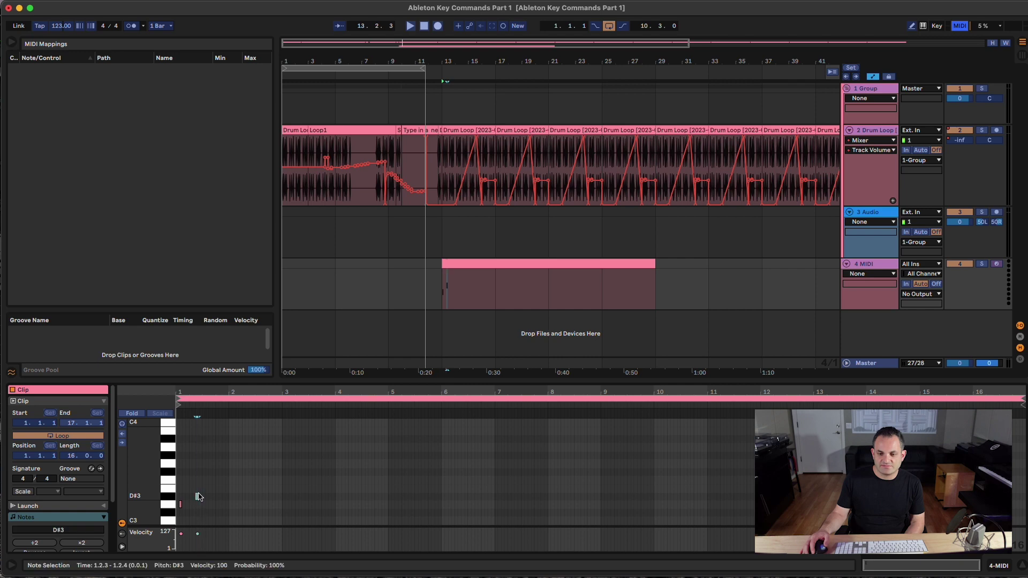
double_click(237, 482)
double_click(329, 512)
double_click(369, 504)
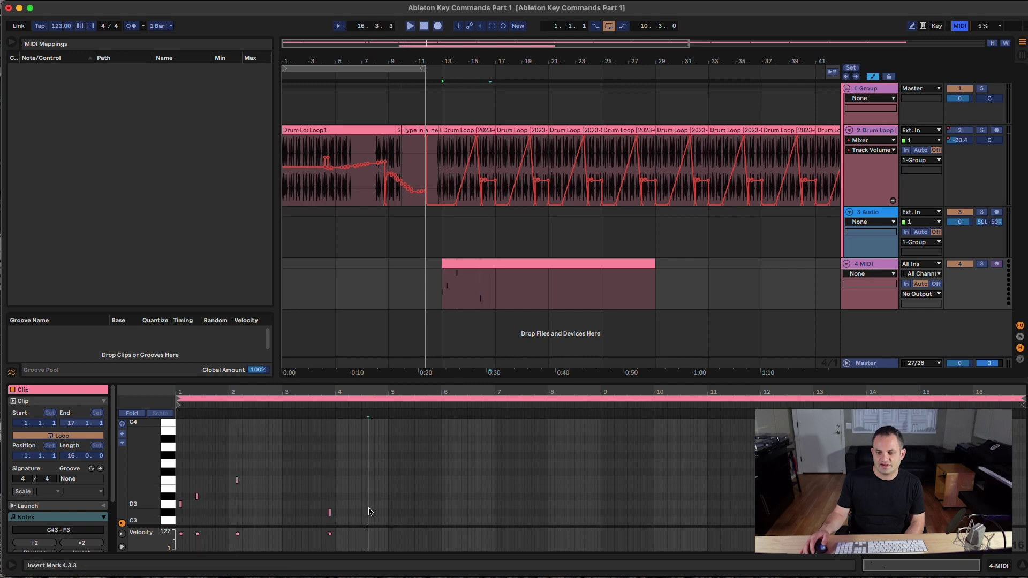
drag(371, 506, 387, 507)
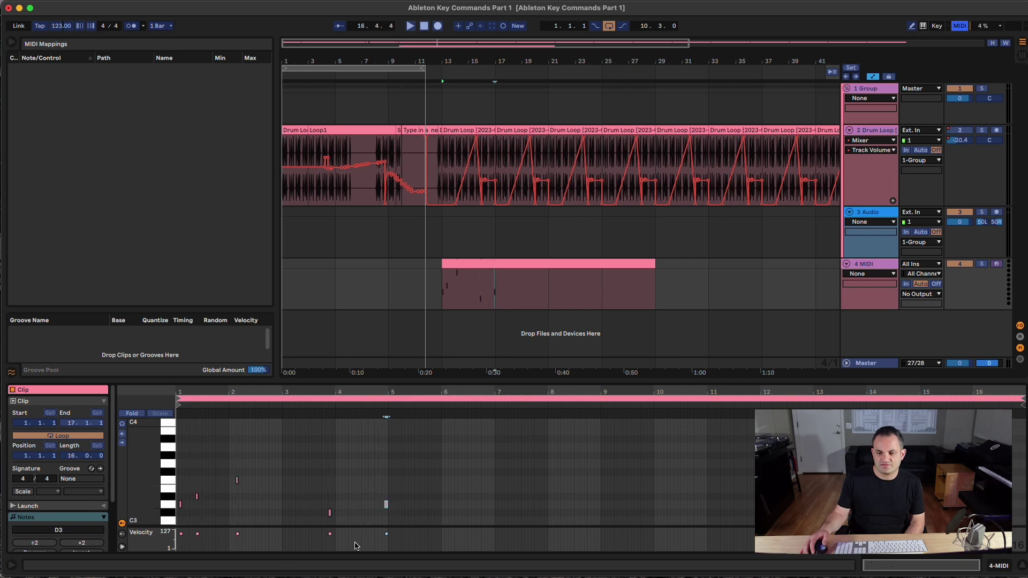
Select all the notes in the MIDI clip, and select everything in the arrangement.
drag(448, 452, 129, 518)
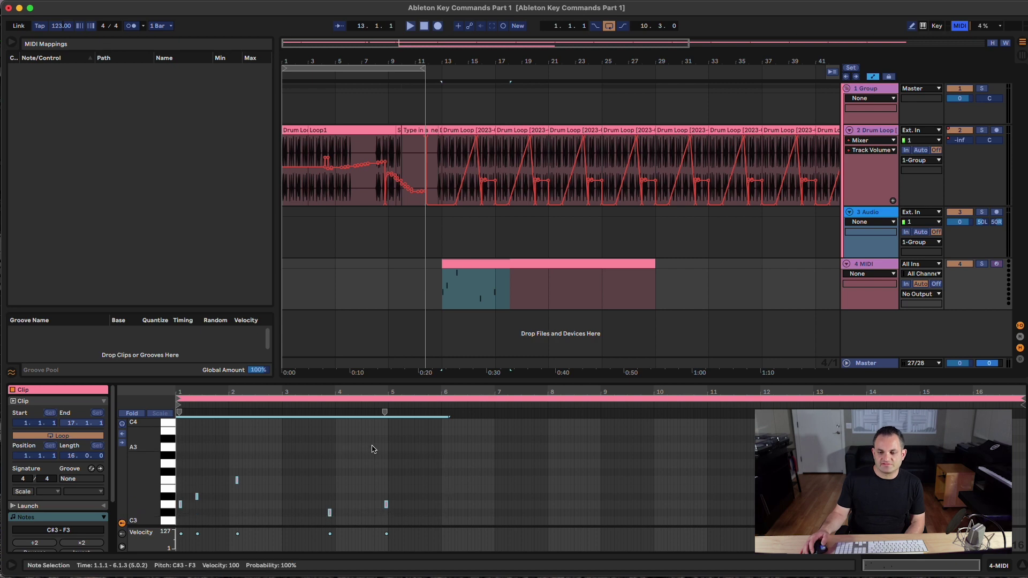
click(375, 455)
click(401, 471)
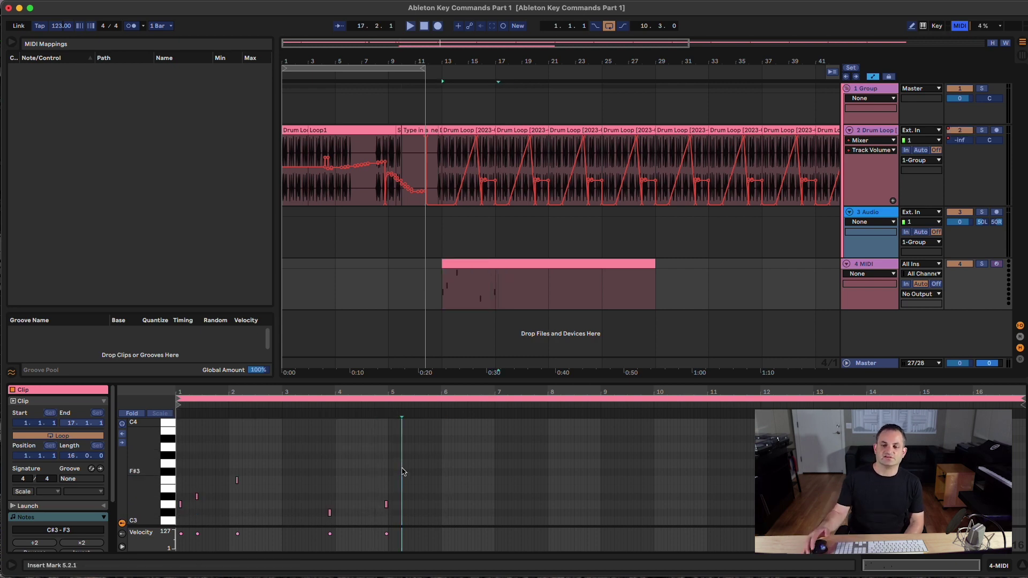
key(super+a)
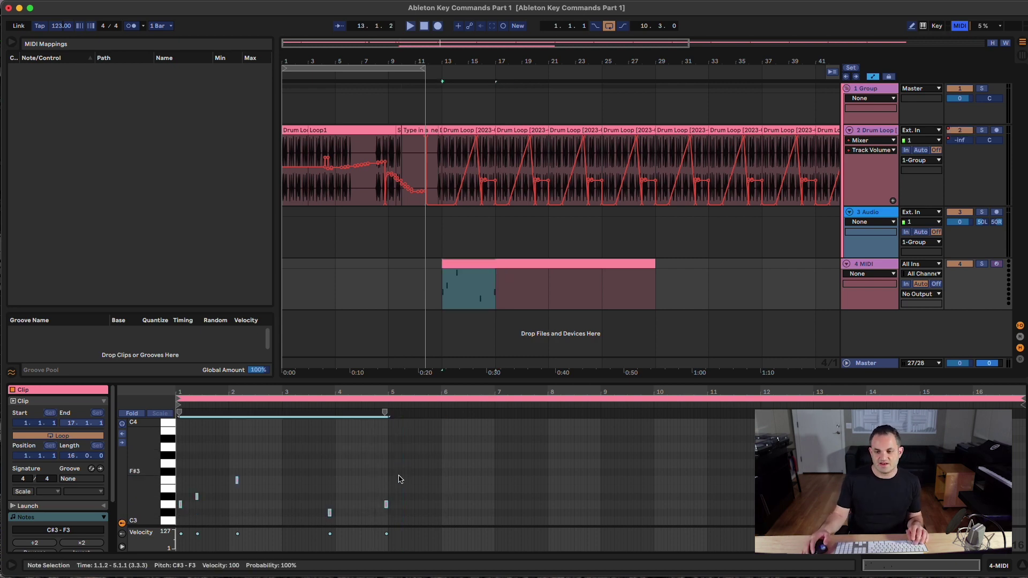
click(508, 127)
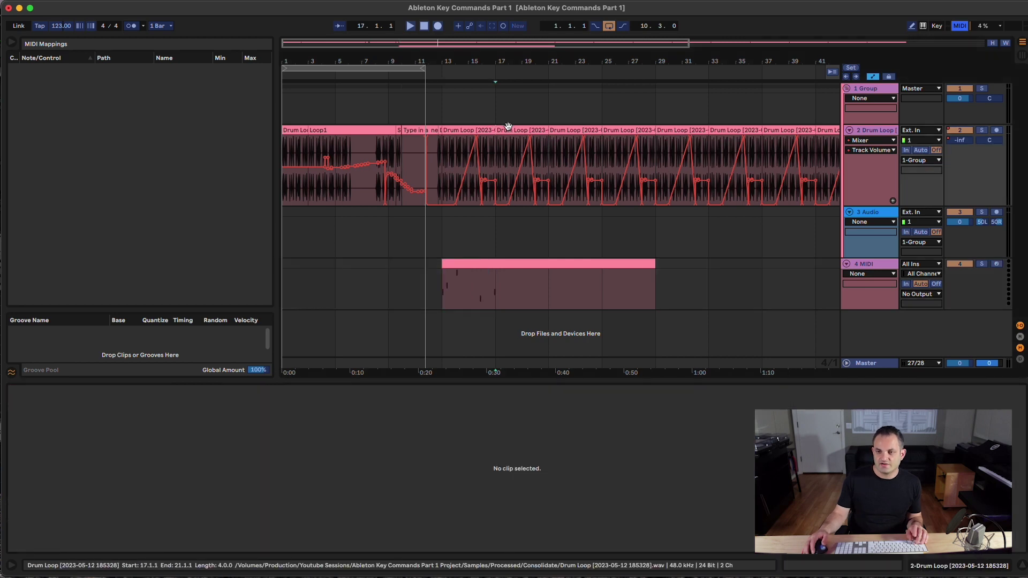
key(super+a)
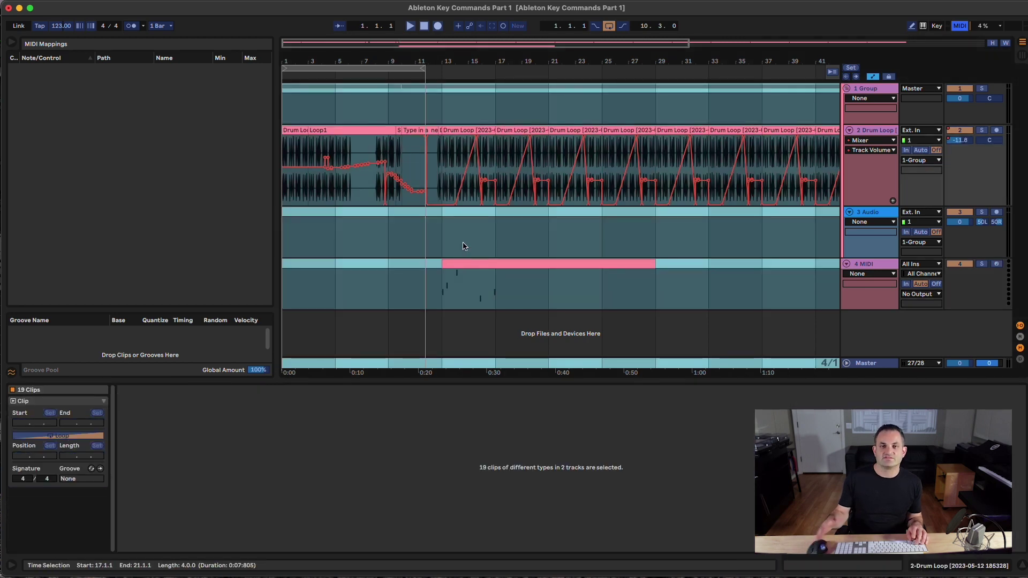
Reopen the MIDI clip on the MIDI track and select all of its notes.
click(465, 265)
click(389, 490)
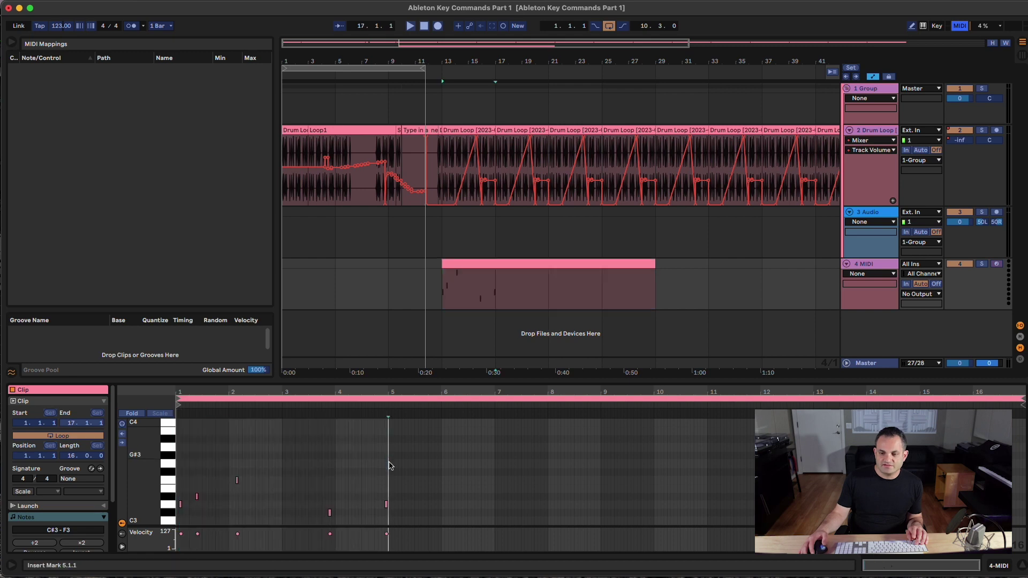
key(super+a)
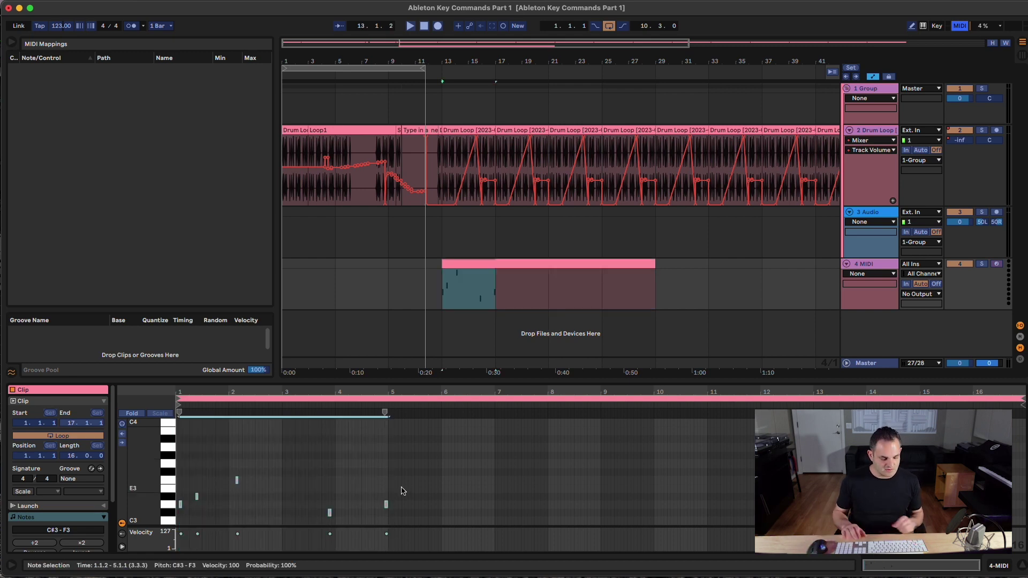
Transpose the selected notes down one octave and back up, and repeat with two octaves down and back to C#3–F3.
key(shift+Down)
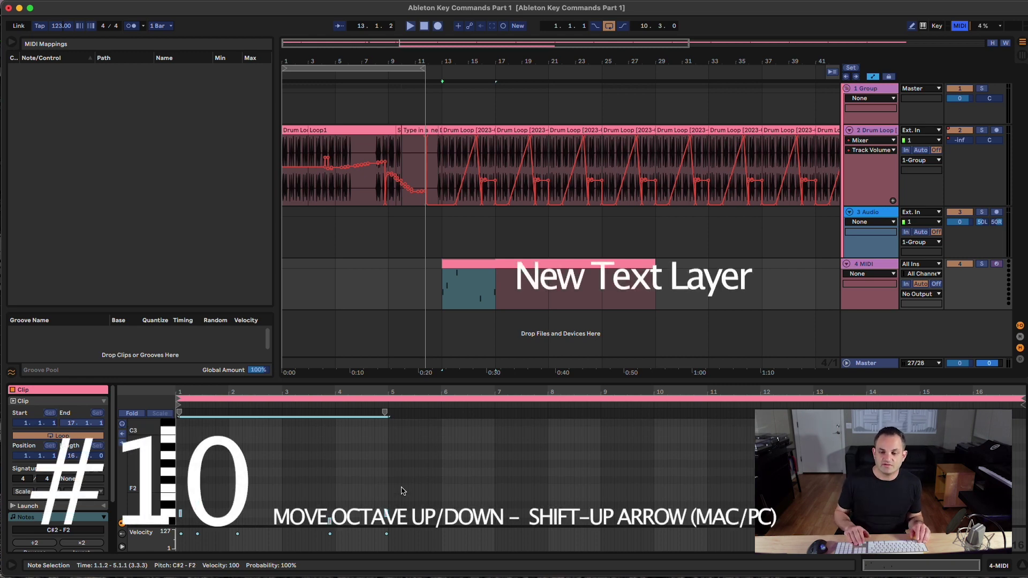
key(shift+Up)
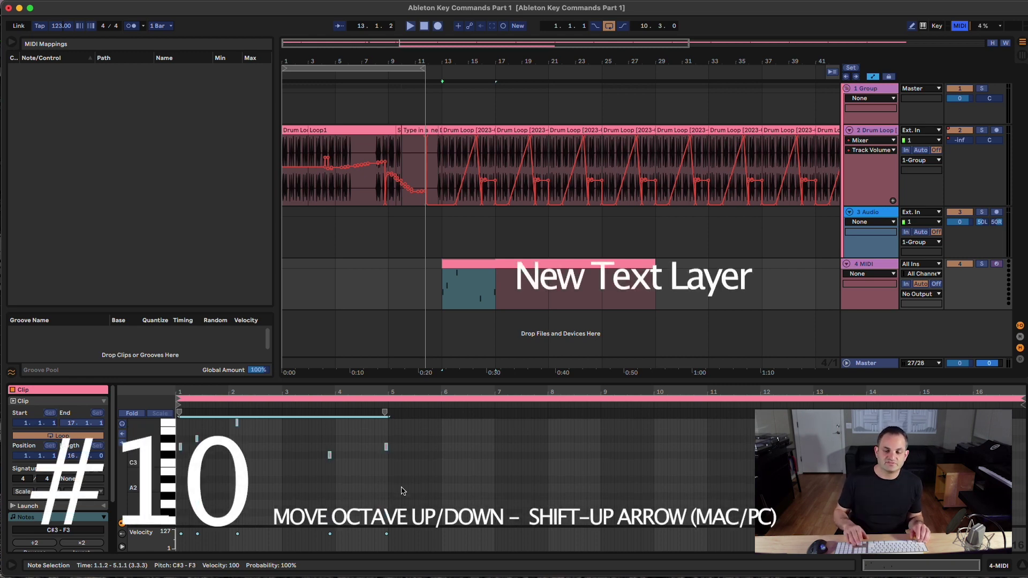
key(shift+Down)
key(shift+Down)
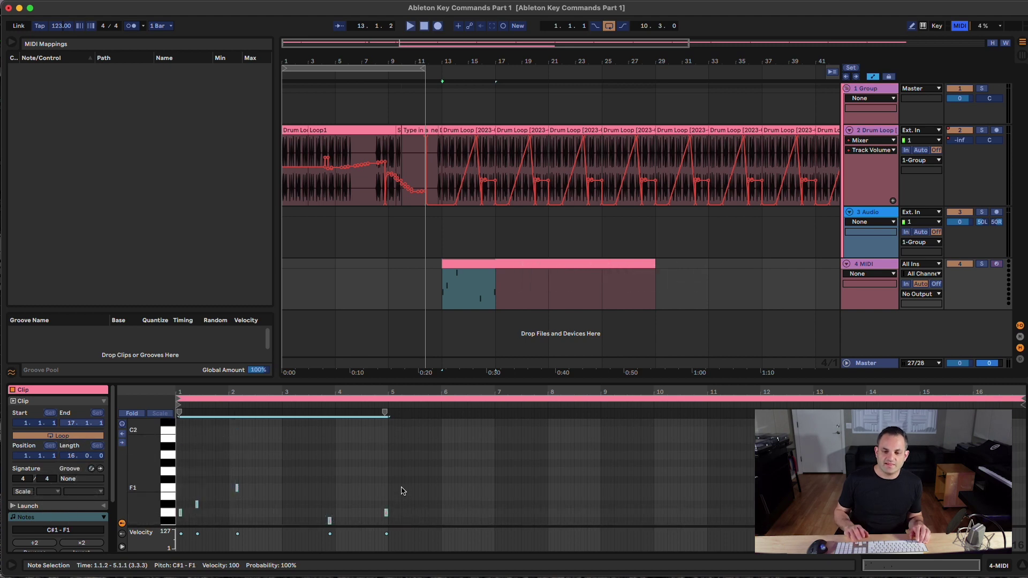
key(shift+Up)
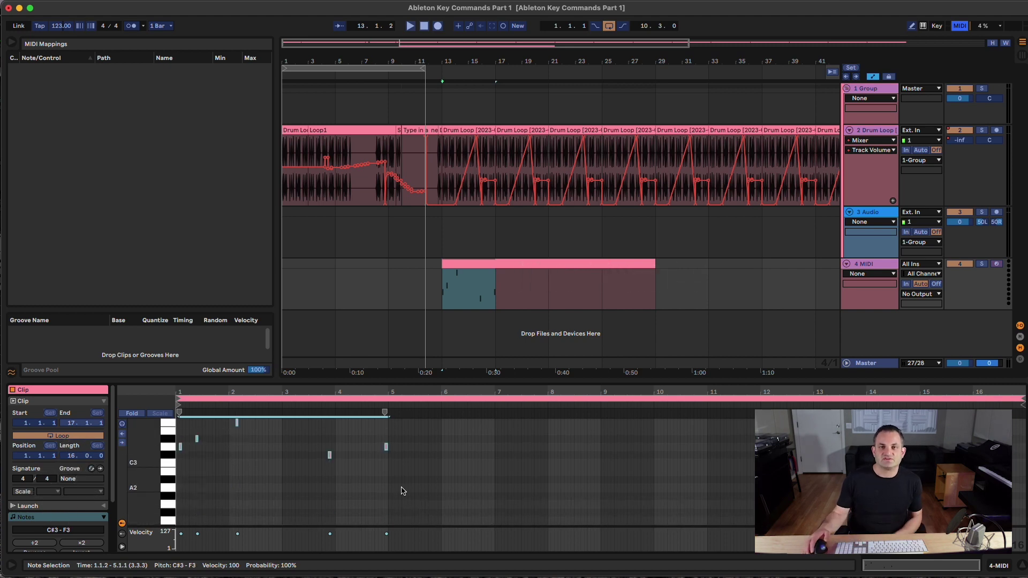